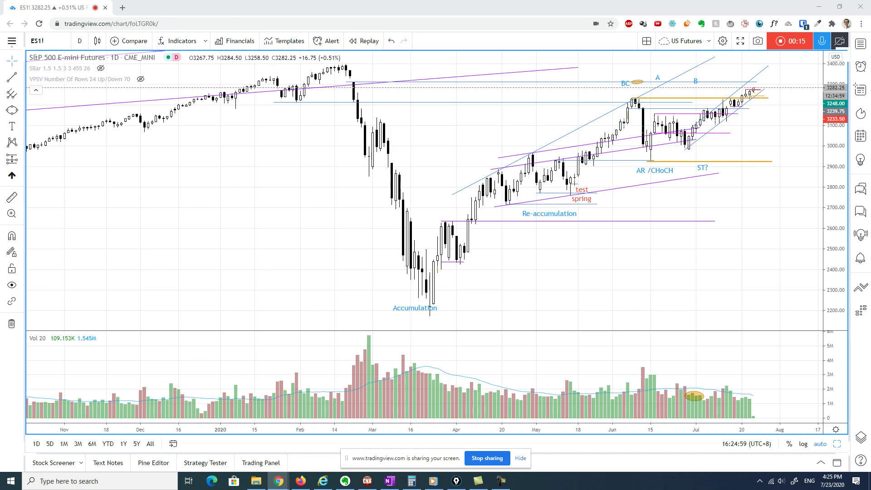
Dismiss the screen-sharing notice and draw a freehand arrow pointing up at the low of the next-to-last daily candle.
click(520, 459)
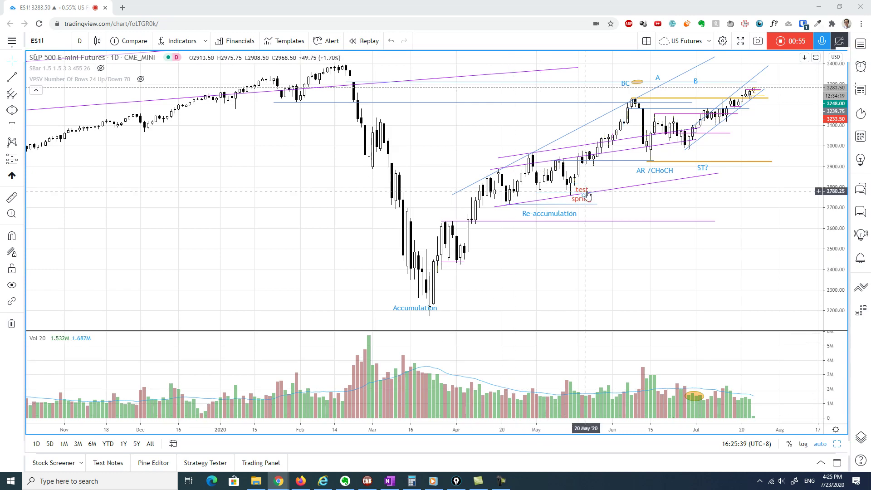
scroll(587, 195, up, 5)
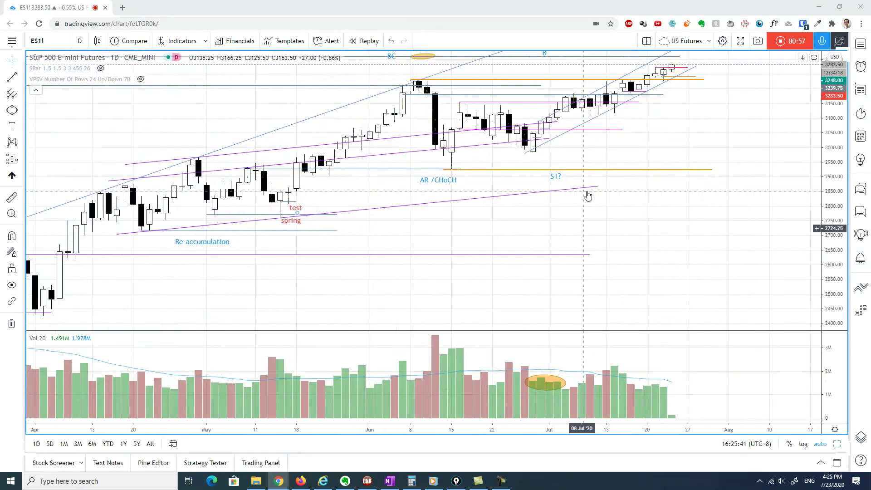
scroll(587, 195, up, 3)
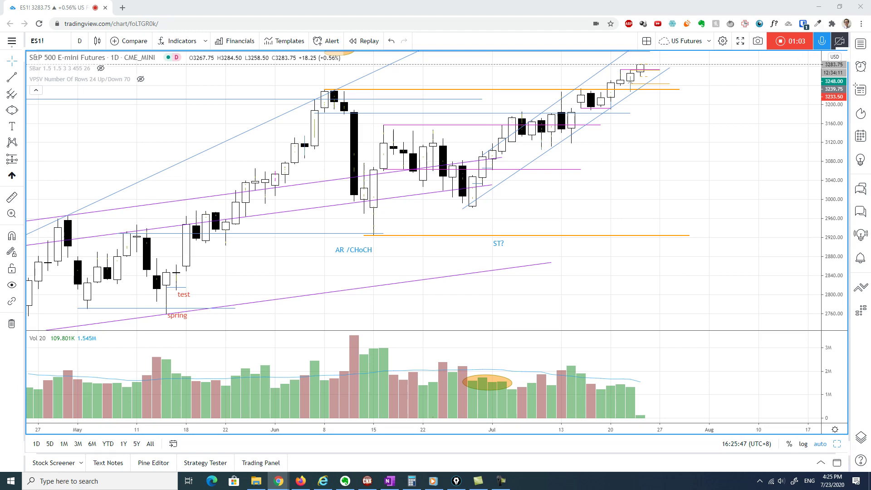
key(ctrl+shift+3)
mouse_move(633, 97)
mouse_down()
mouse_move(653, 147)
mouse_move(634, 96)
mouse_move(642, 102)
mouse_up()
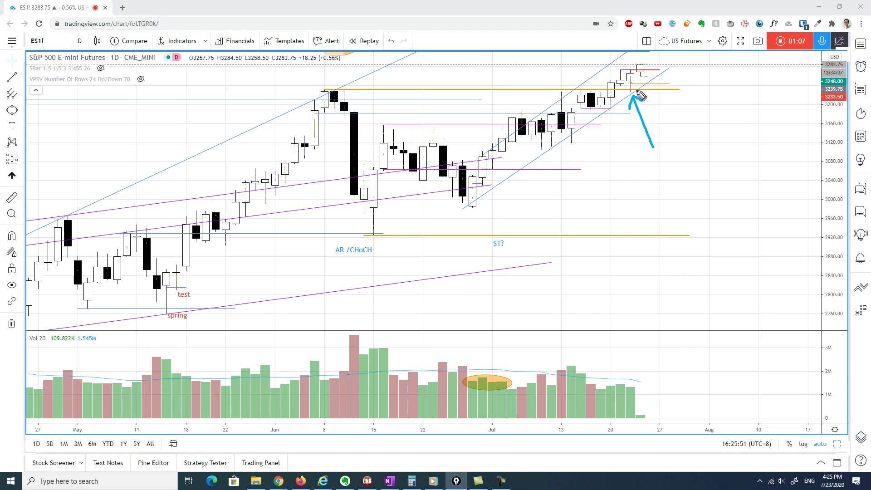
Mark the end of the upper orange line, its price labels and the latest candles' highs with freehand arrows, a circle and a short line.
drag(677, 93, 702, 128)
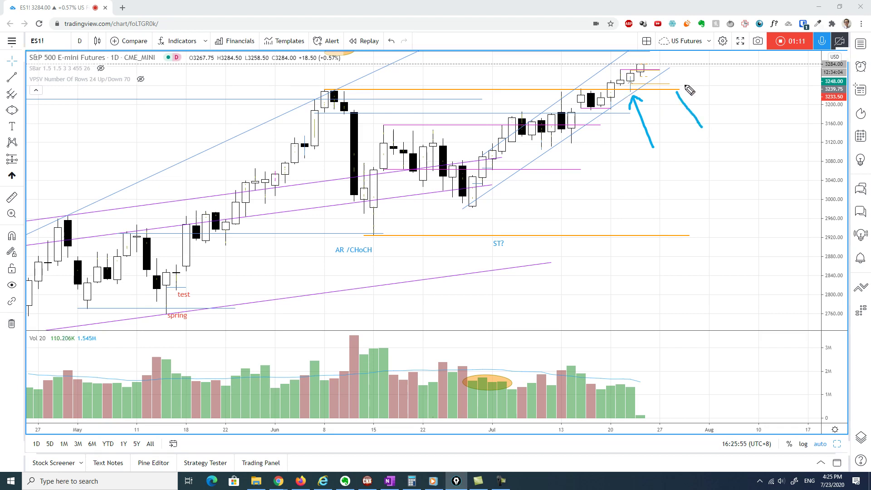
mouse_move(819, 74)
mouse_down()
mouse_move(821, 94)
mouse_move(837, 76)
mouse_up()
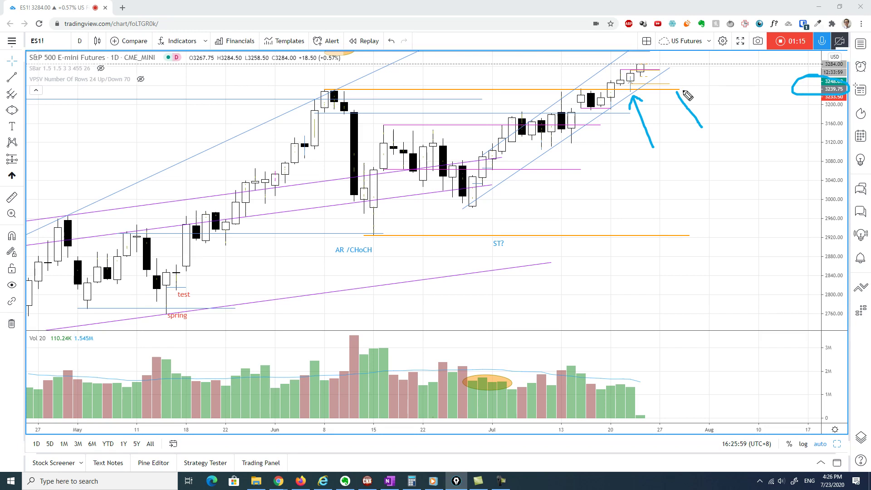
mouse_move(715, 81)
mouse_down()
mouse_move(680, 94)
mouse_move(703, 97)
mouse_up()
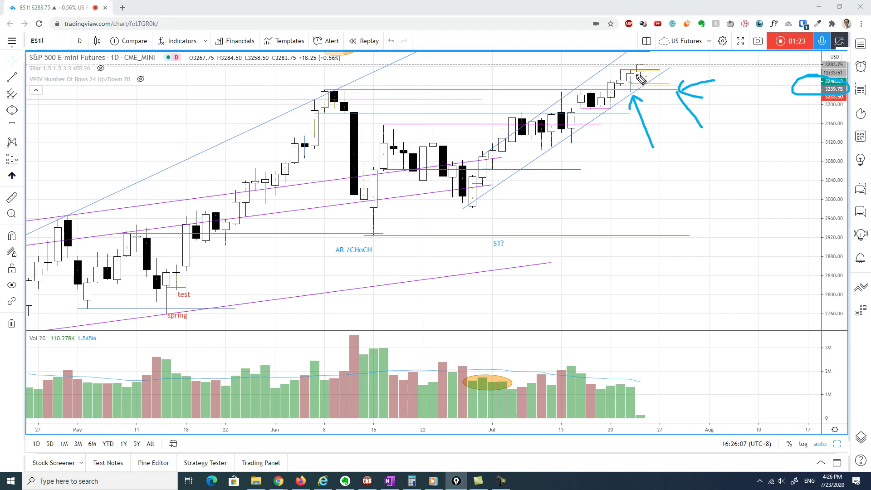
drag(635, 73, 647, 72)
drag(600, 55, 618, 73)
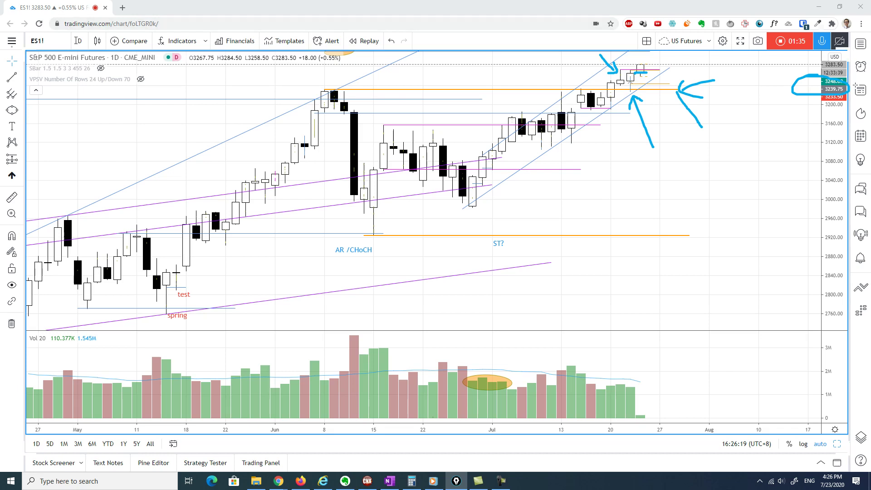
Switch the ES1! chart to the 1-hour interval.
click(102, 242)
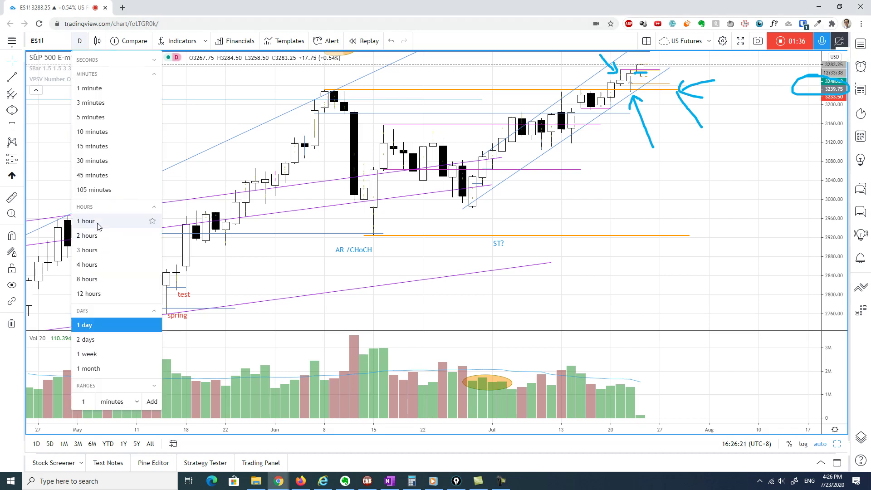
click(100, 222)
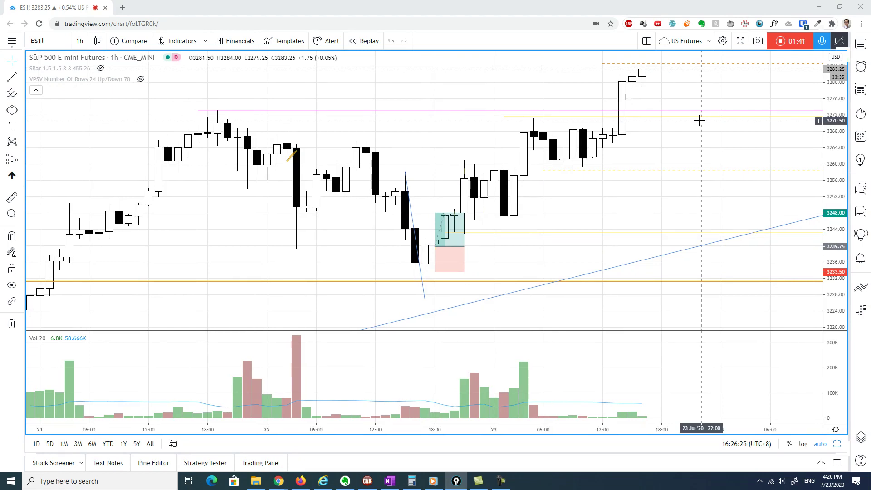
scroll(699, 121, down, 2)
scroll(699, 121, down, 1)
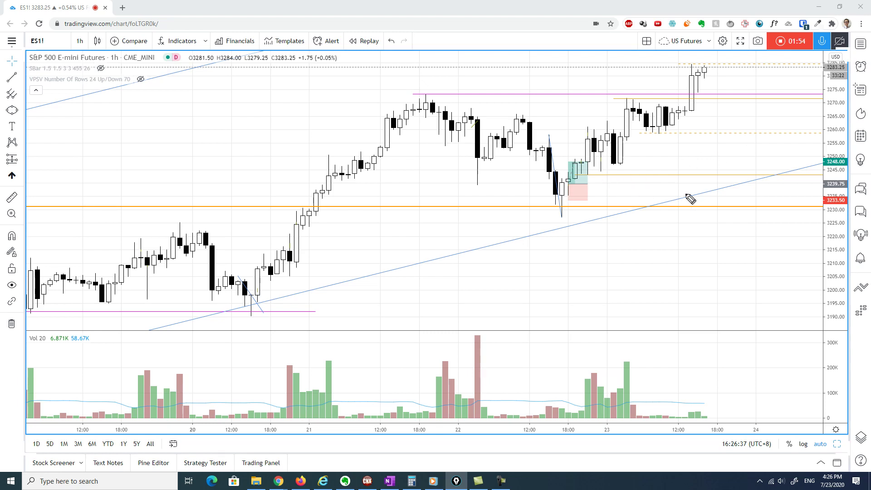
Mark the orange support line freehand with a circle around its price near 3230, a thick stroke, and arrows at the 22 July low.
mouse_move(816, 201)
mouse_down()
mouse_move(814, 225)
mouse_move(797, 202)
mouse_up()
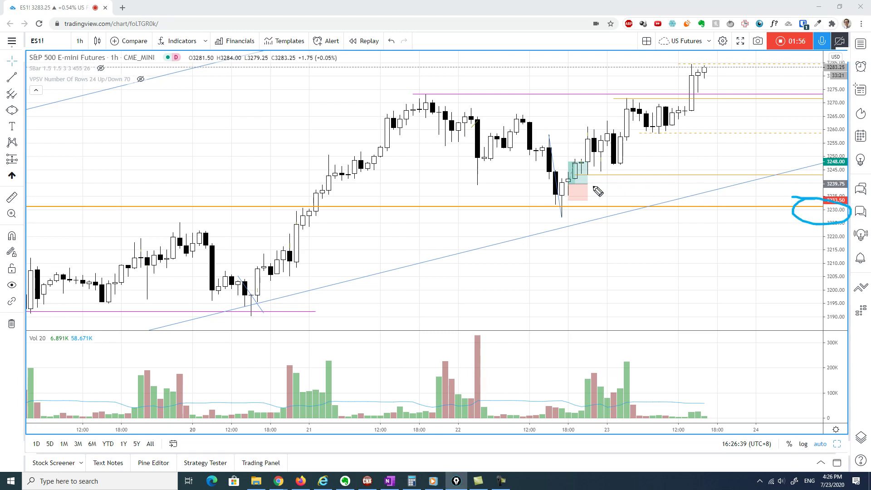
drag(355, 208, 715, 209)
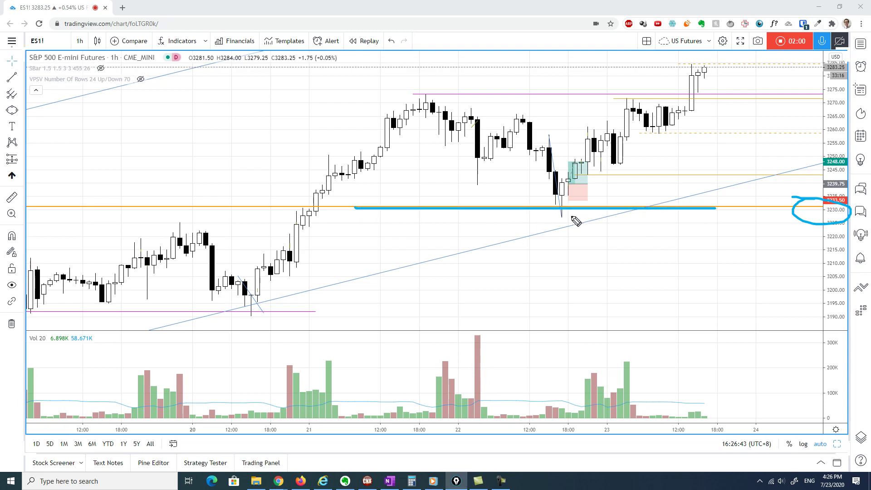
drag(564, 217, 557, 271)
mouse_move(550, 227)
mouse_down()
mouse_move(567, 215)
mouse_move(573, 225)
mouse_up()
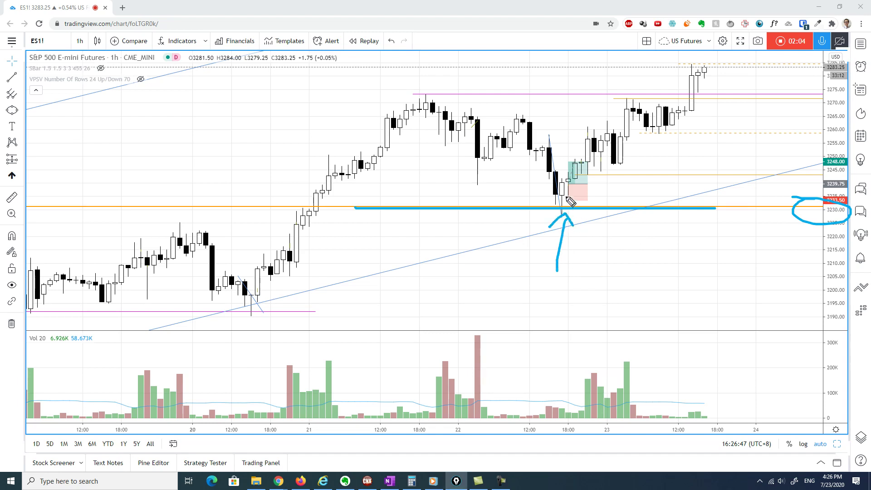
drag(507, 198, 546, 197)
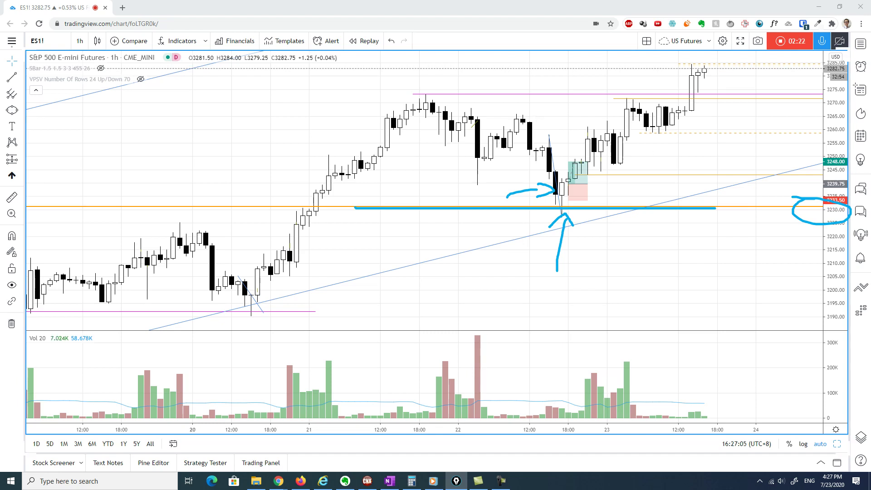
Clear the freehand marks, then link the trade box to its volume bar and trace the preceding rise and fall with strokes.
key(ctrl+shift+7)
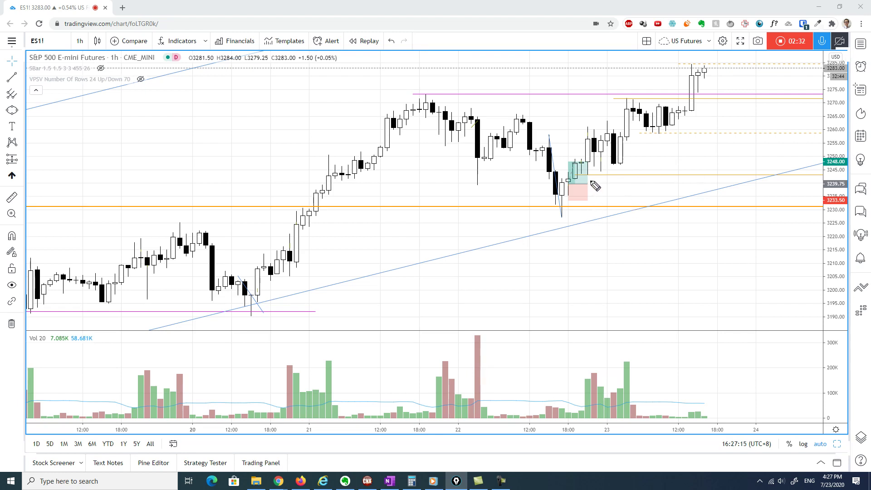
mouse_move(586, 370)
mouse_down()
mouse_move(596, 266)
mouse_move(590, 181)
mouse_up()
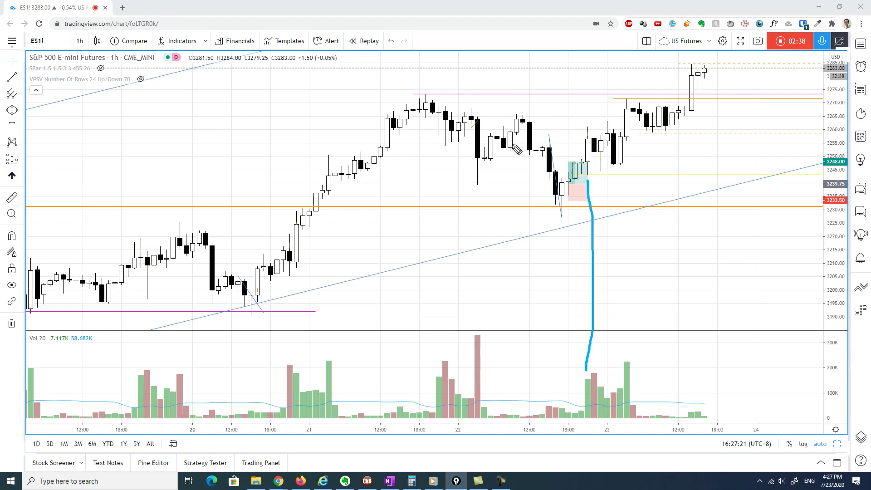
drag(482, 164, 518, 119)
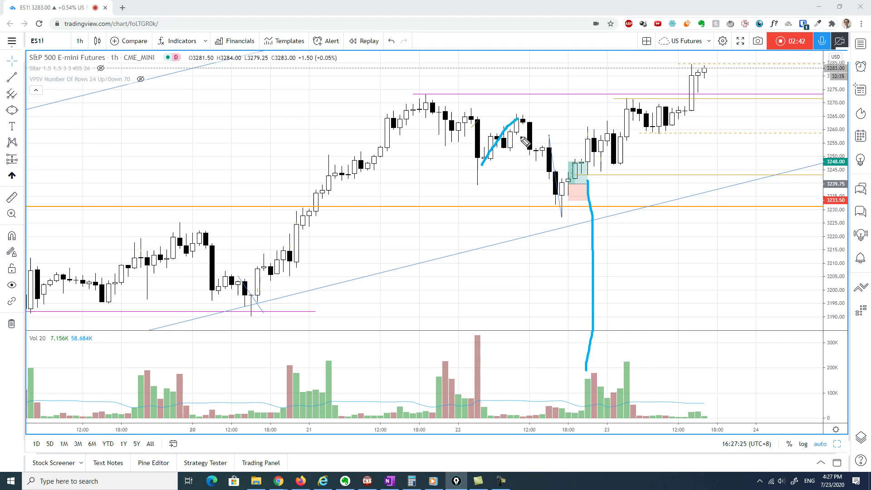
mouse_move(523, 121)
mouse_down()
mouse_move(543, 152)
mouse_move(557, 216)
mouse_up()
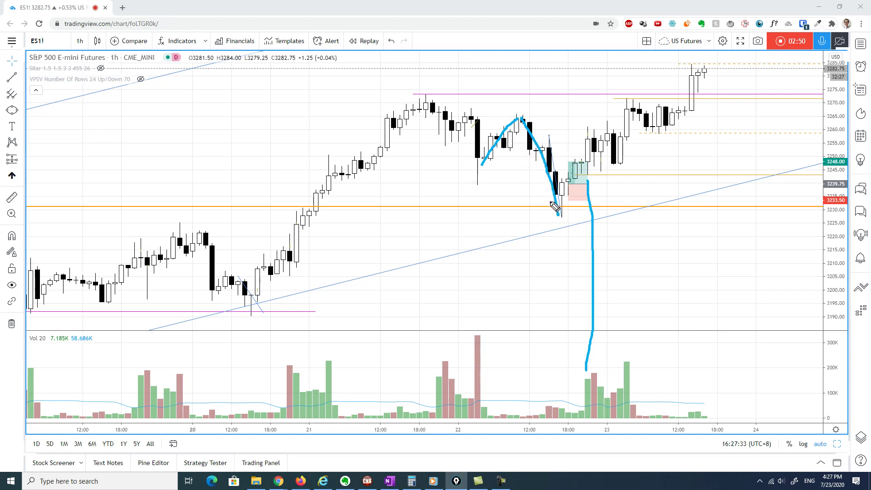
Clear the freehand marks, trace the decline into the orange support line and outline the zone around that line further right.
key(ctrl+shift+7)
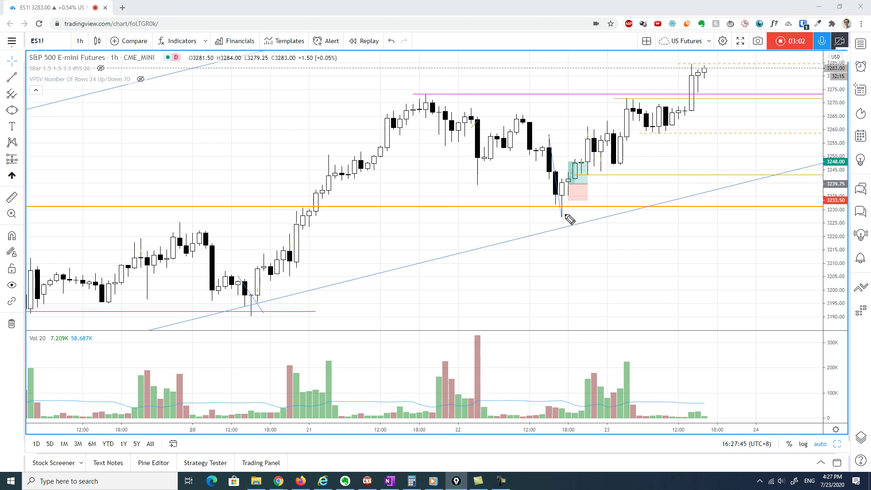
drag(528, 122, 553, 210)
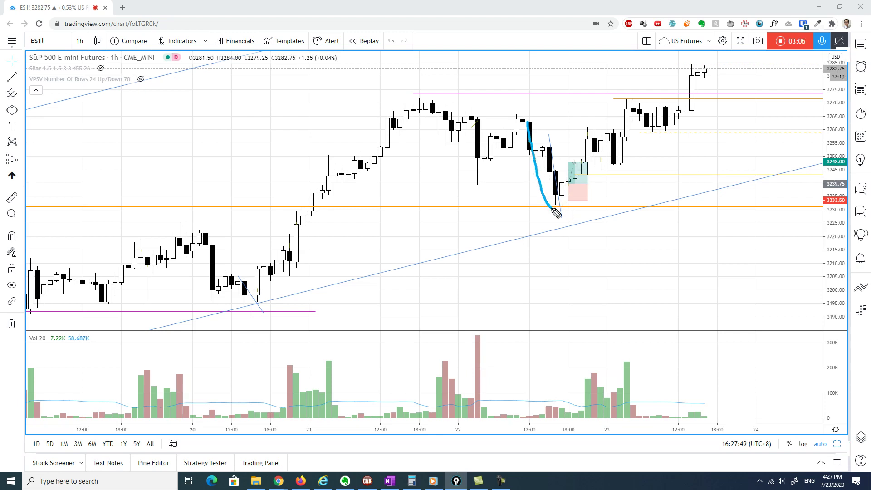
mouse_move(709, 191)
mouse_down()
mouse_move(655, 211)
mouse_move(737, 192)
mouse_move(672, 192)
mouse_up()
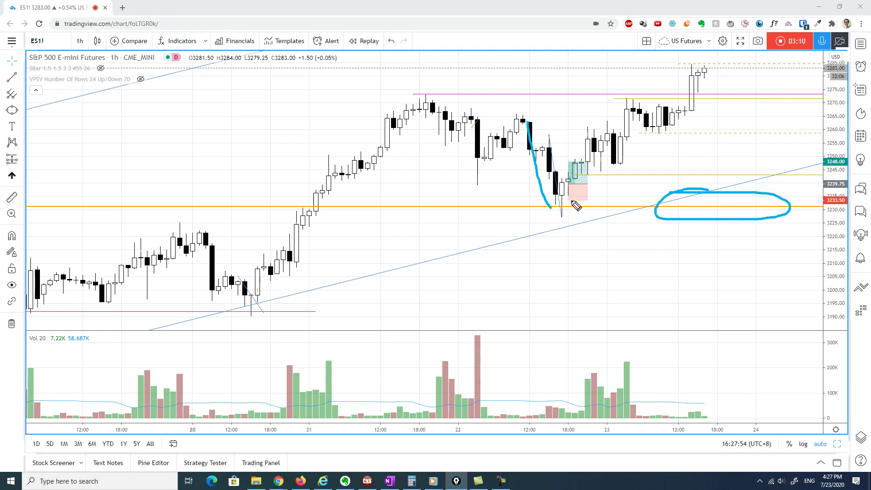
Mark the rebound from support with freehand lines, and place upward arrows at the following rally and the latest breakout candle.
mouse_move(566, 204)
mouse_down()
mouse_move(594, 223)
mouse_move(562, 195)
mouse_move(587, 136)
mouse_move(635, 147)
mouse_up()
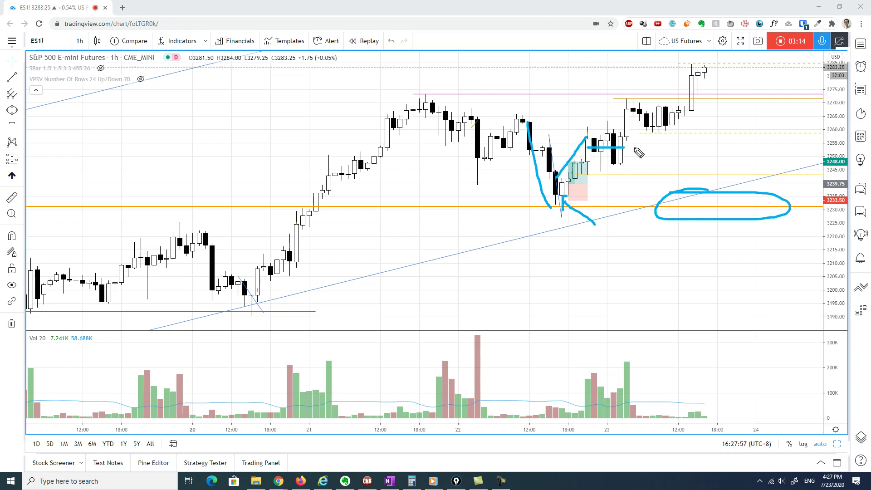
mouse_move(629, 147)
mouse_down()
mouse_move(626, 180)
mouse_move(635, 149)
mouse_up()
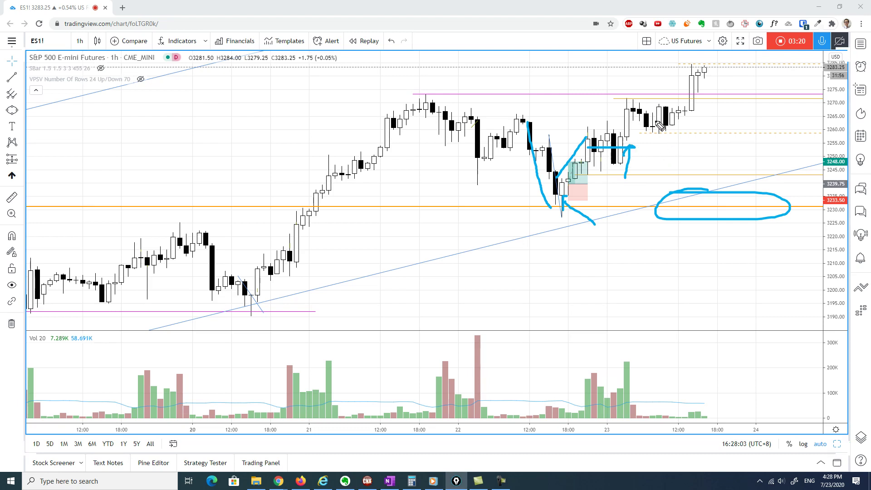
mouse_move(692, 118)
mouse_down()
mouse_move(692, 156)
mouse_move(689, 116)
mouse_up()
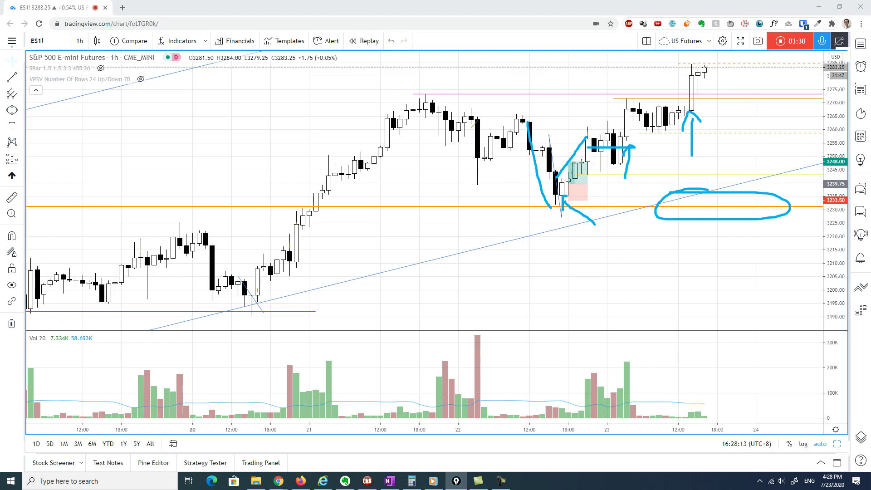
Clear the freehand marks and switch the chart to the 4-hour interval.
key(ctrl+shift+7)
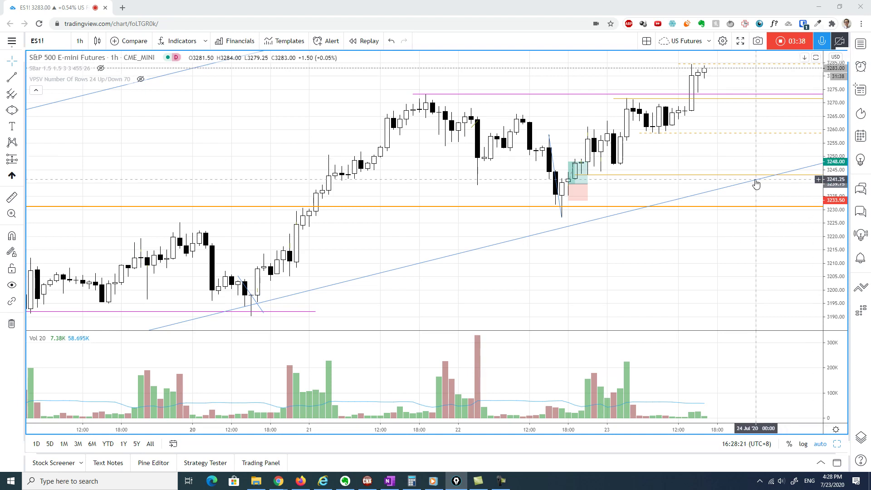
scroll(754, 184, down, 5)
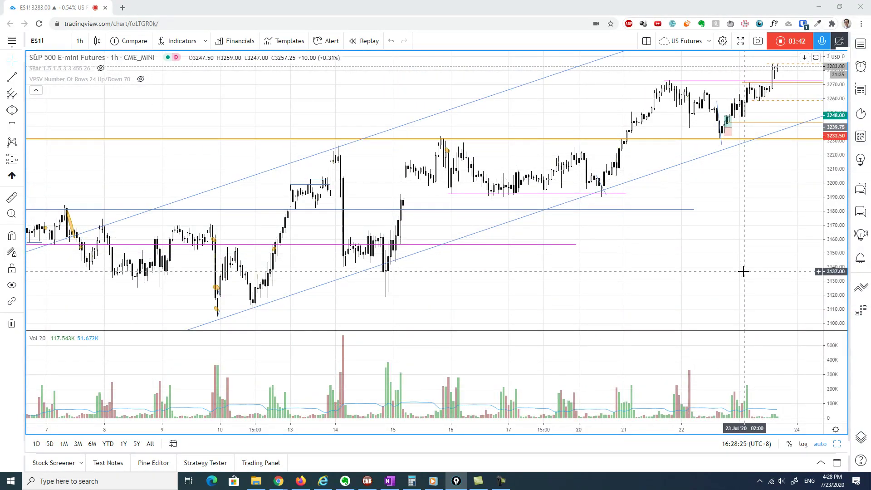
scroll(615, 211, down, 3)
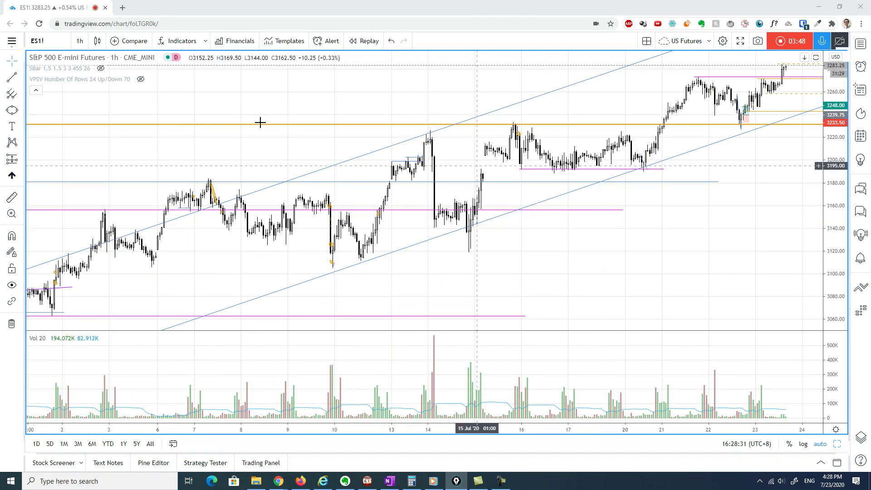
click(80, 42)
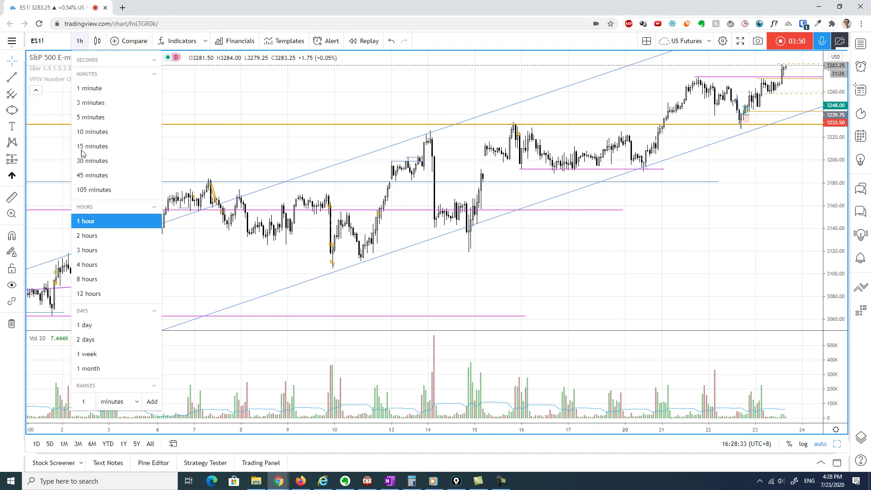
click(88, 264)
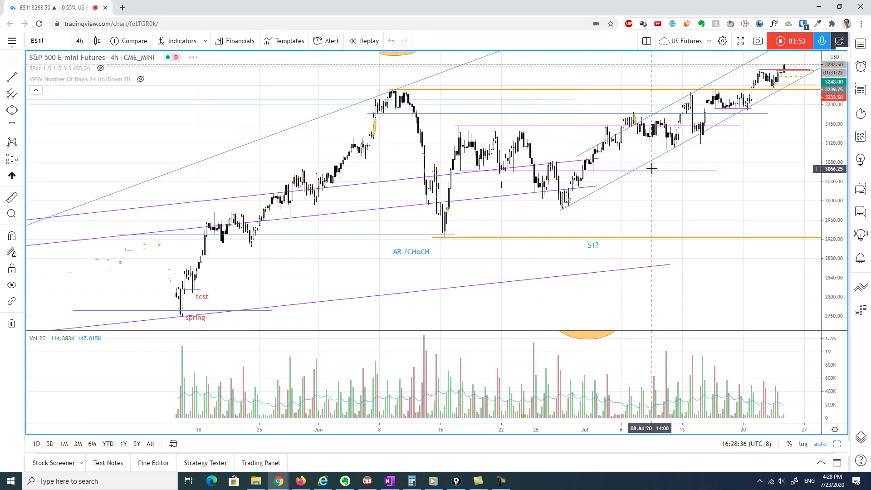
Circle the late-February swing point freehand where the blue horizontal line just above 3300 begins on the 4-hour chart.
scroll(652, 169, up, 2)
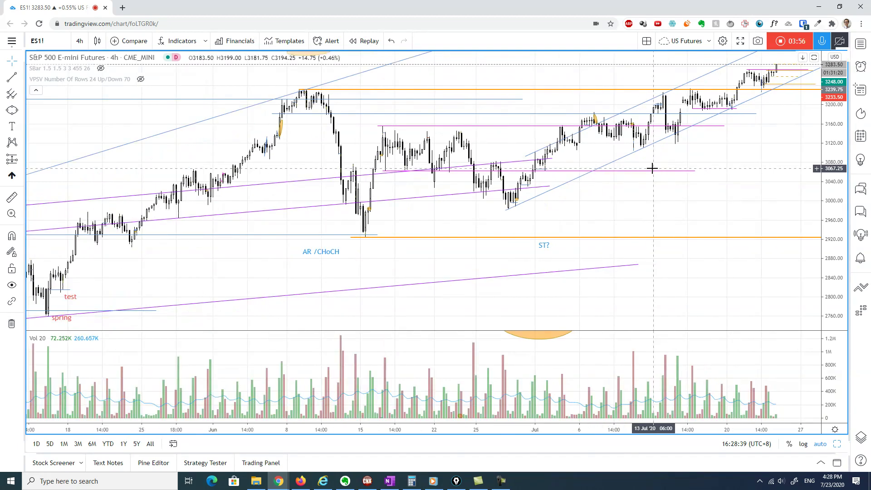
scroll(652, 168, up, 2)
scroll(652, 168, up, 1)
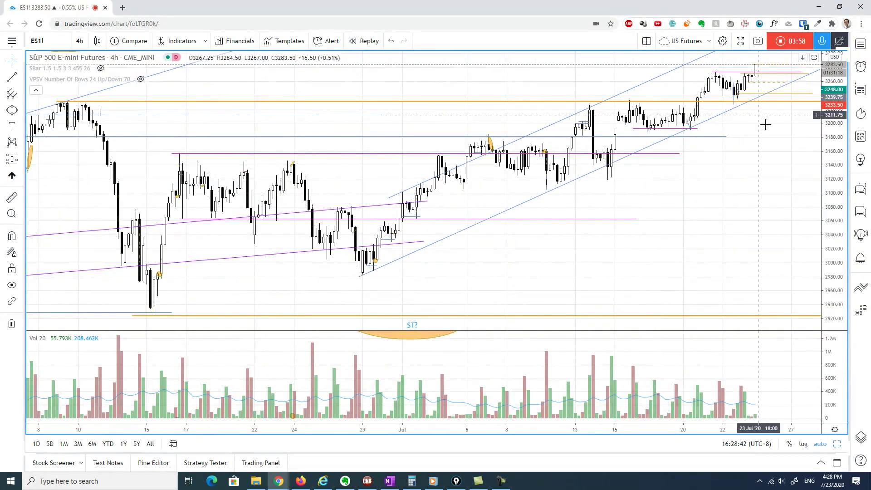
drag(828, 89, 844, 134)
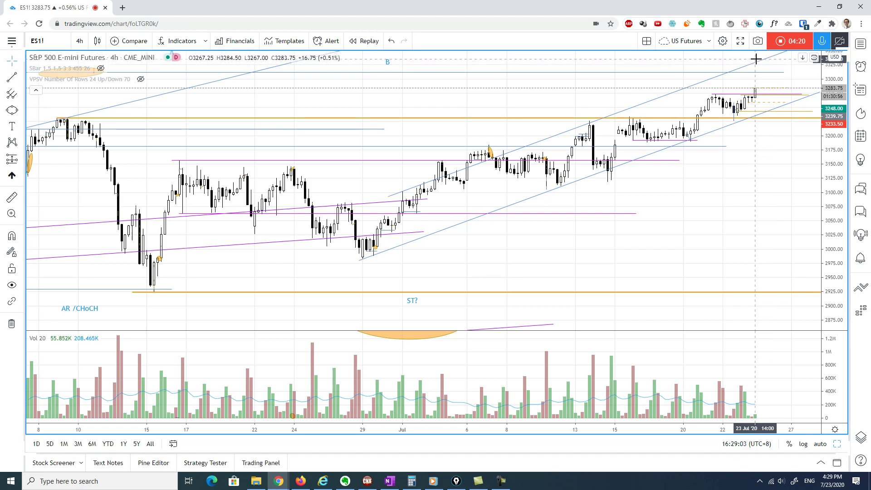
scroll(746, 146, down, 5)
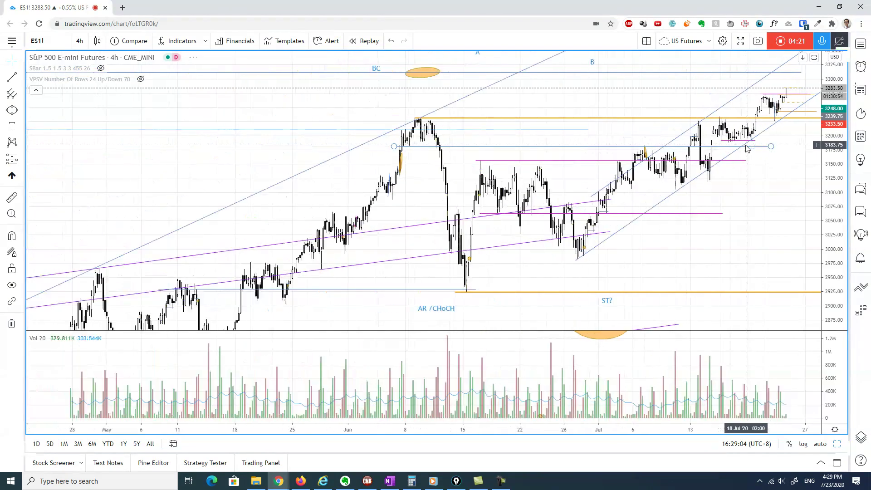
scroll(746, 147, down, 4)
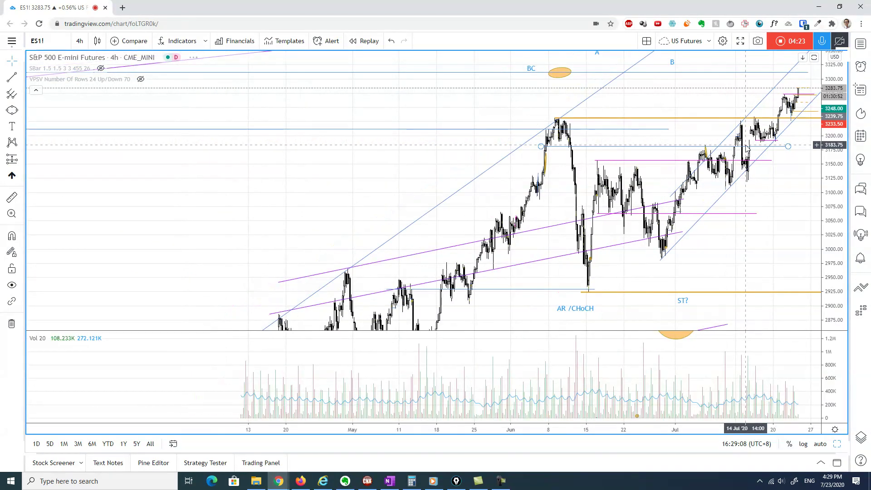
scroll(746, 147, down, 3)
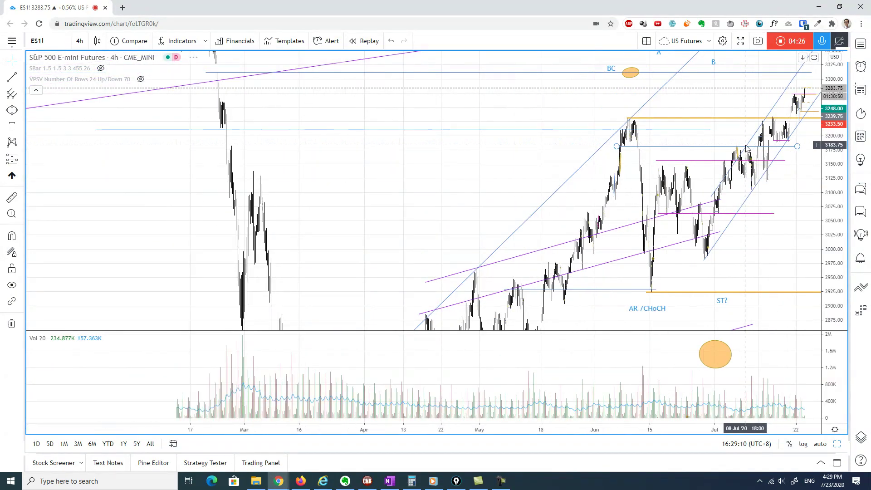
key(Escape)
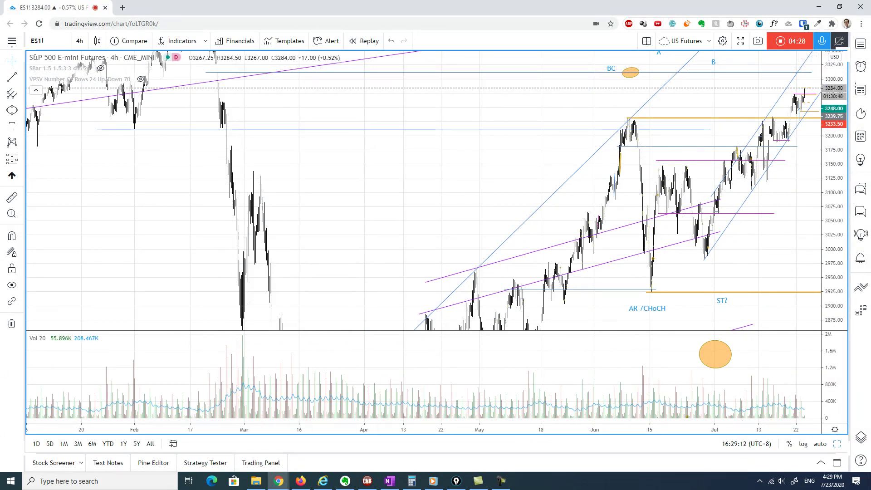
mouse_move(216, 64)
mouse_down()
mouse_move(213, 80)
mouse_move(226, 73)
mouse_move(217, 64)
mouse_up()
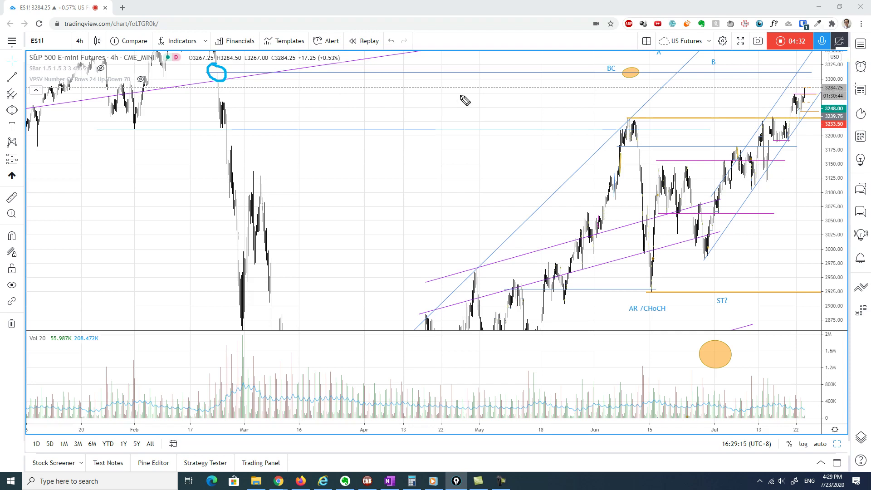
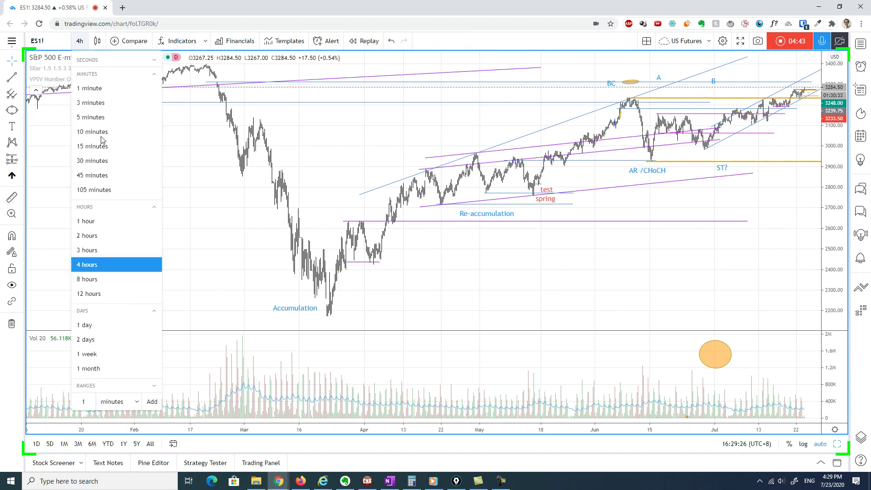
Switch the chart to the 3-minute interval and frame the 22 July decline with the long-position box after it.
click(111, 105)
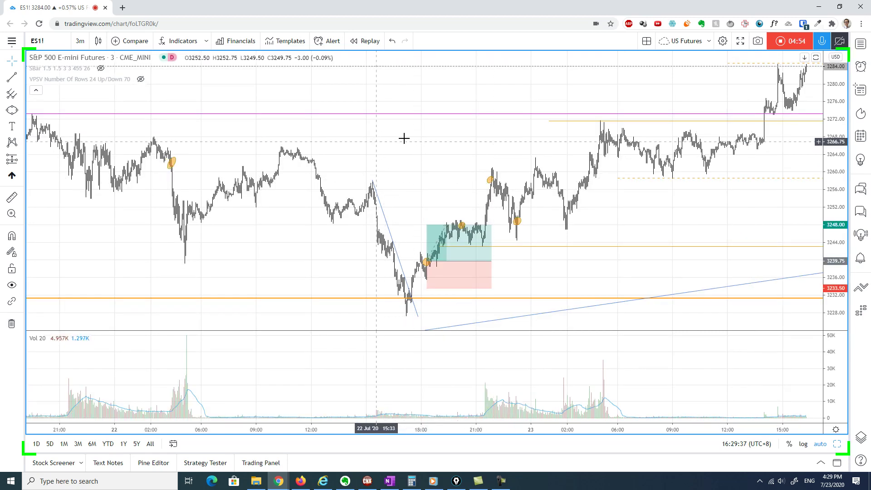
drag(451, 138, 671, 124)
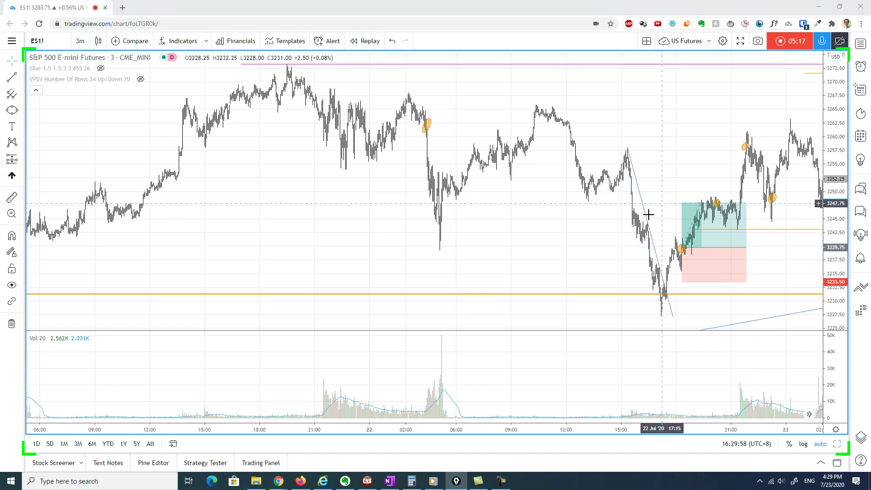
scroll(585, 244, up, 2)
scroll(582, 244, up, 2)
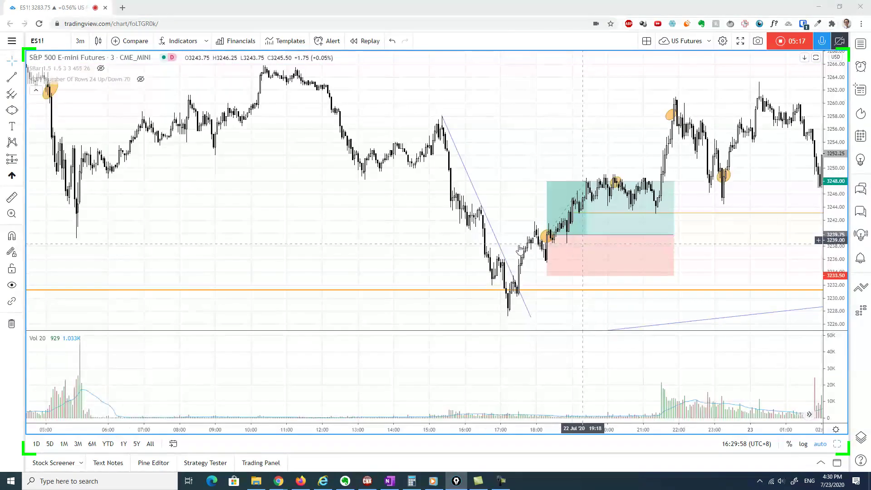
scroll(475, 243, up, 3)
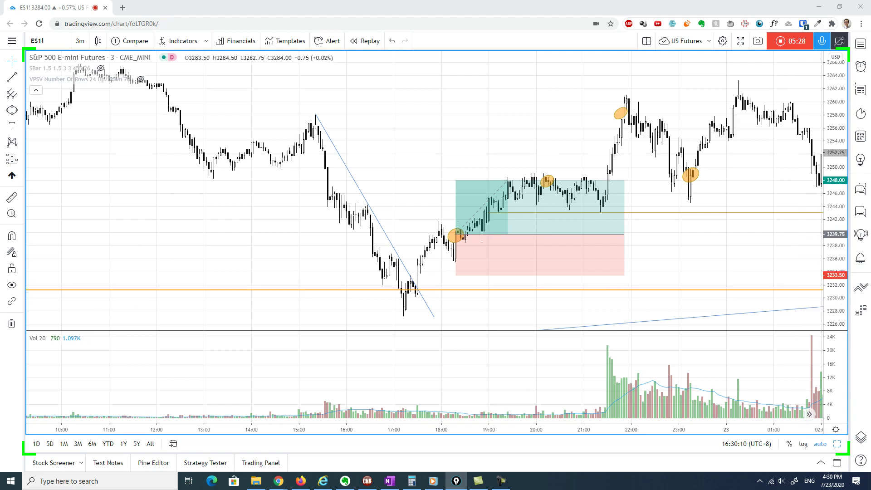
mouse_move(823, 272)
mouse_down()
mouse_move(817, 308)
mouse_move(853, 286)
mouse_move(793, 275)
mouse_up()
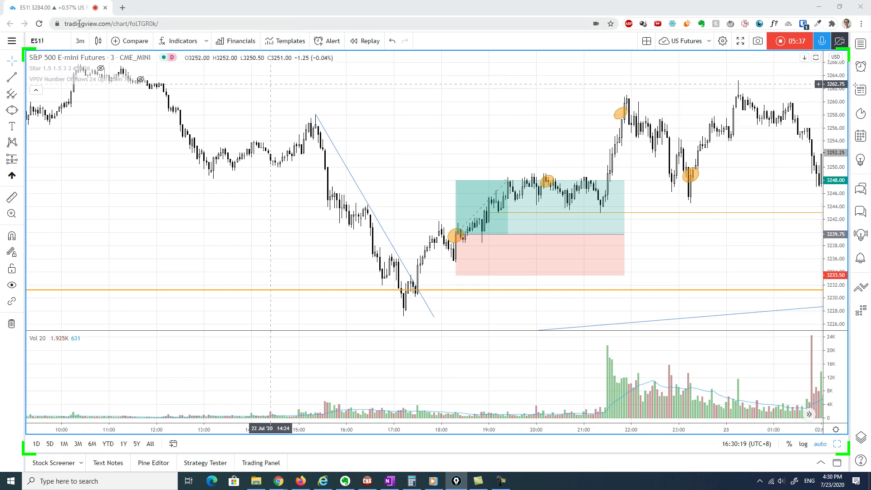
Switch the chart back to the 4-hour interval and bring June through the latest July candles into view.
click(80, 41)
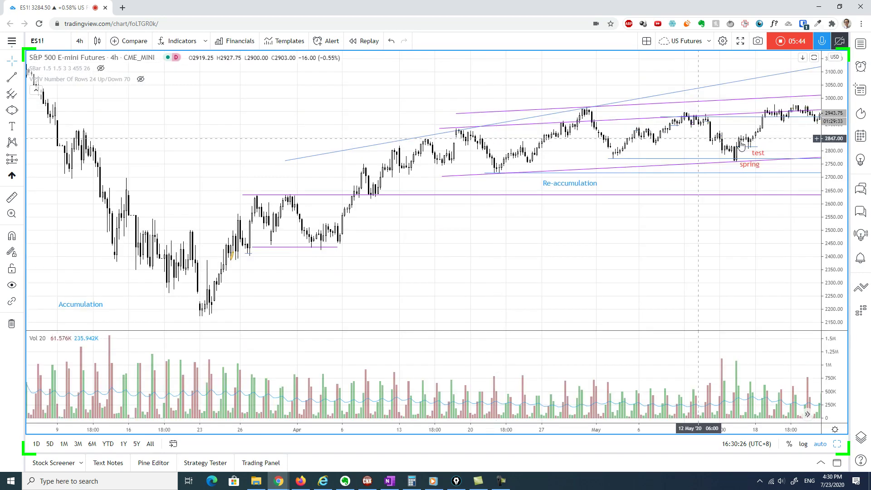
drag(698, 230, 246, 249)
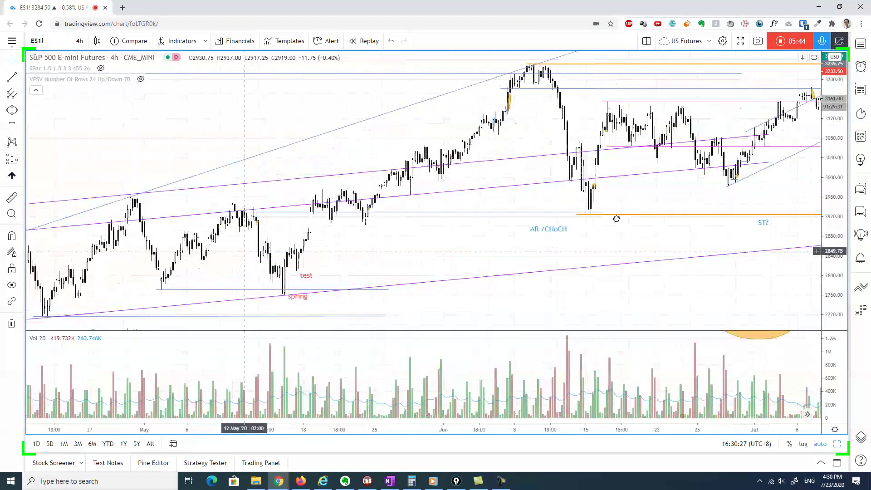
drag(569, 200, 279, 220)
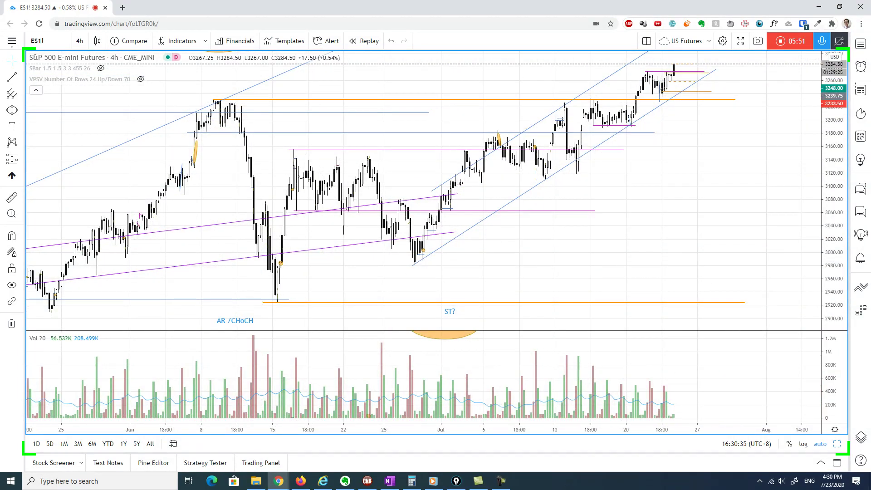
Trace the upper and lower orange range lines freehand, and mark the latest breakout, pullback and price level at the upper line.
key(ctrl+shift+3)
drag(209, 99, 668, 100)
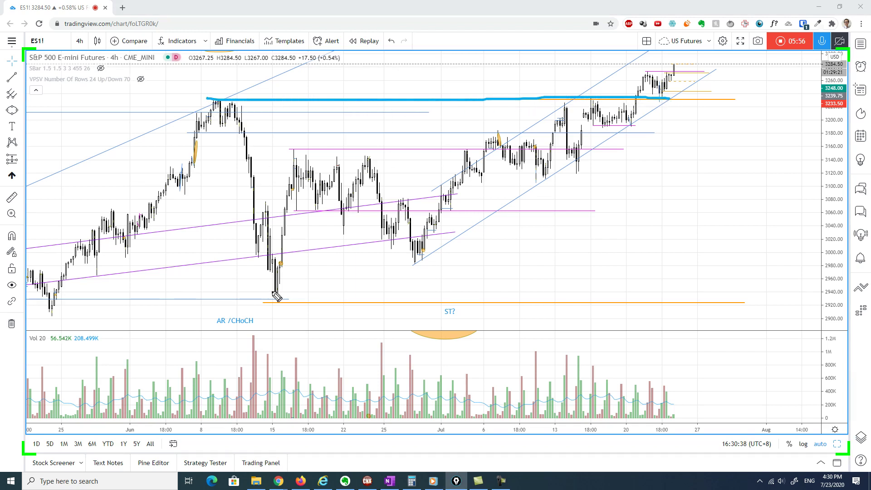
drag(269, 300, 748, 298)
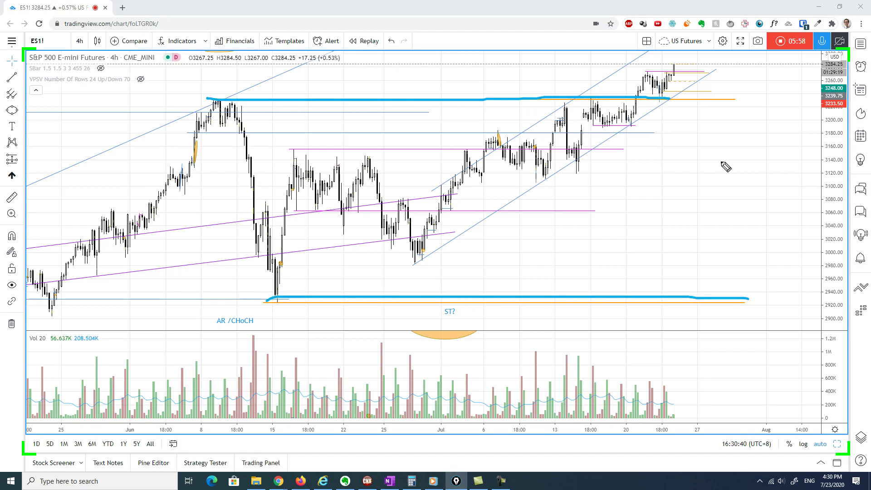
drag(630, 122, 634, 88)
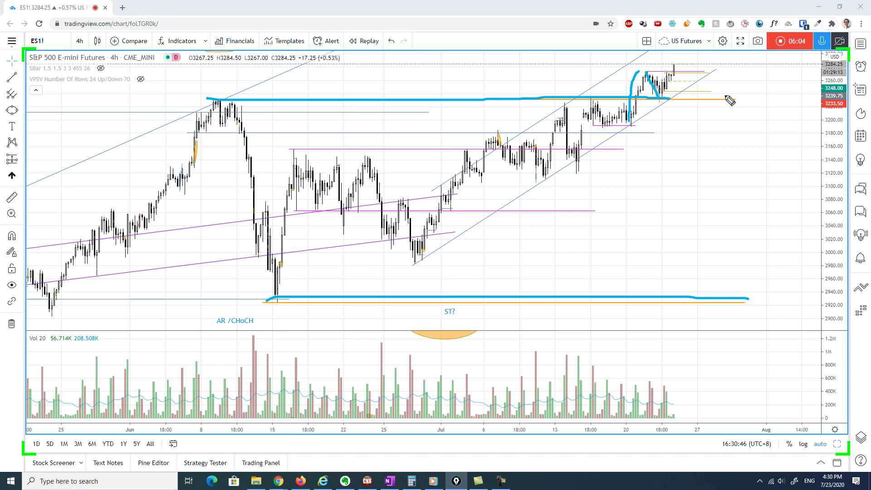
mouse_move(751, 100)
mouse_down()
mouse_move(762, 109)
mouse_move(855, 100)
mouse_move(730, 99)
mouse_up()
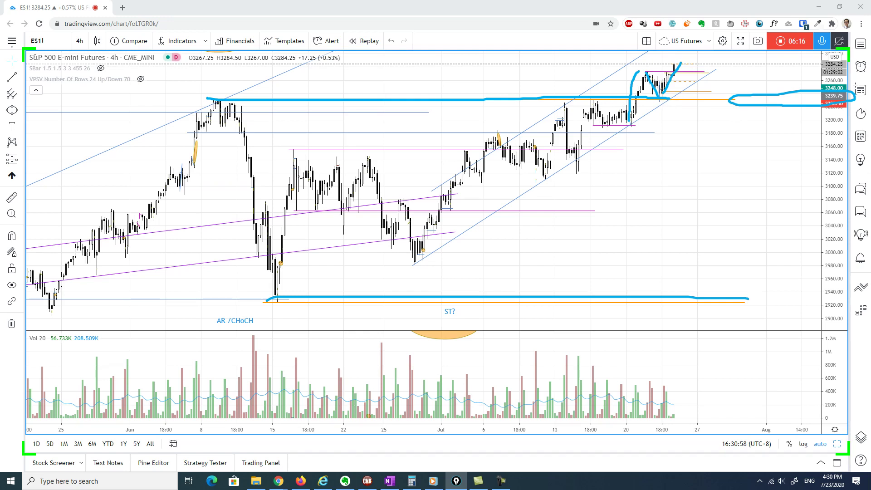
Clear the freehand marks, trace the latest rally through the upper orange line and circle the pullback low beside it.
key(ctrl+shift+7)
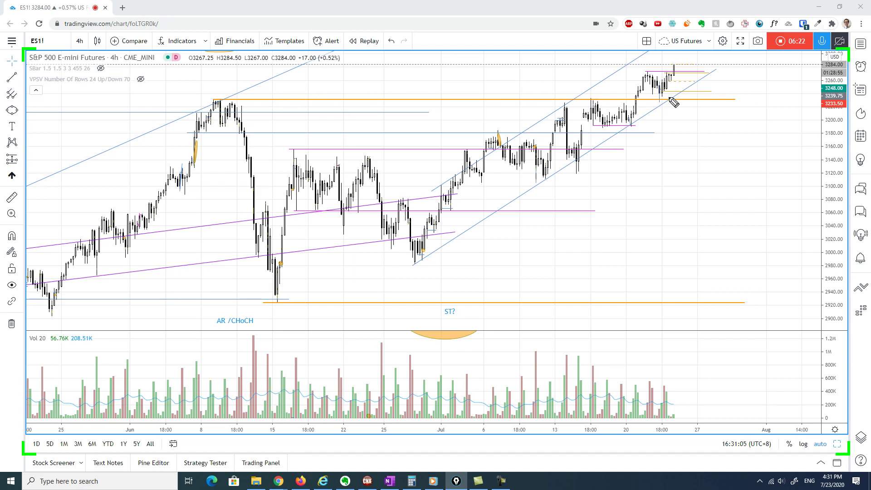
mouse_move(624, 123)
mouse_down()
mouse_move(639, 107)
mouse_move(648, 67)
mouse_up()
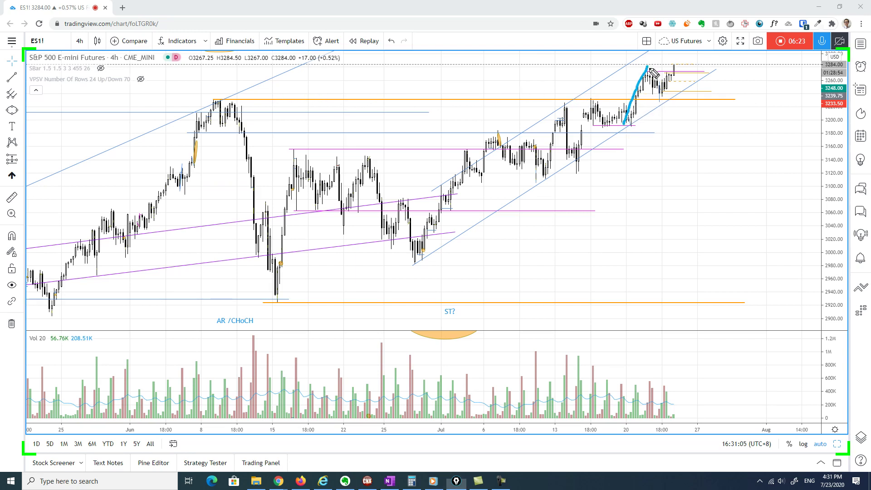
mouse_move(666, 90)
mouse_down()
mouse_move(689, 102)
mouse_move(671, 91)
mouse_up()
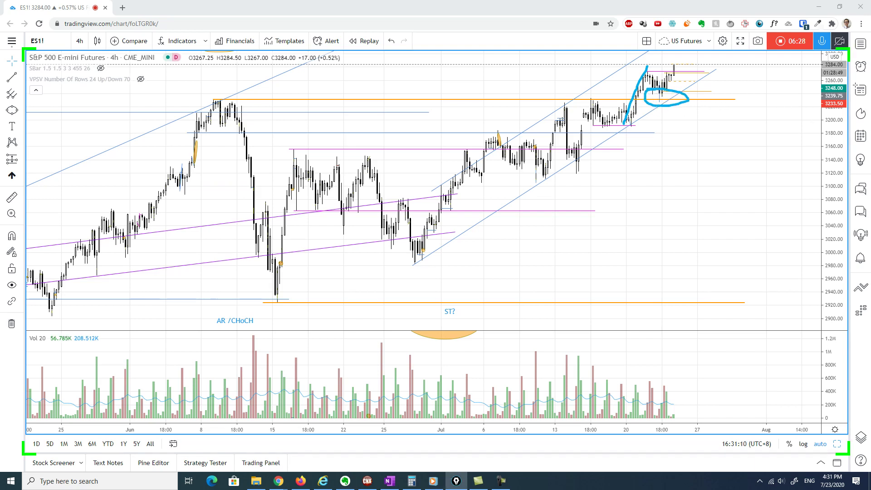
Clear the freehand marks and switch to the 3-minute interval, framing the 22 July decline and the long-position box.
key(ctrl+shift+7)
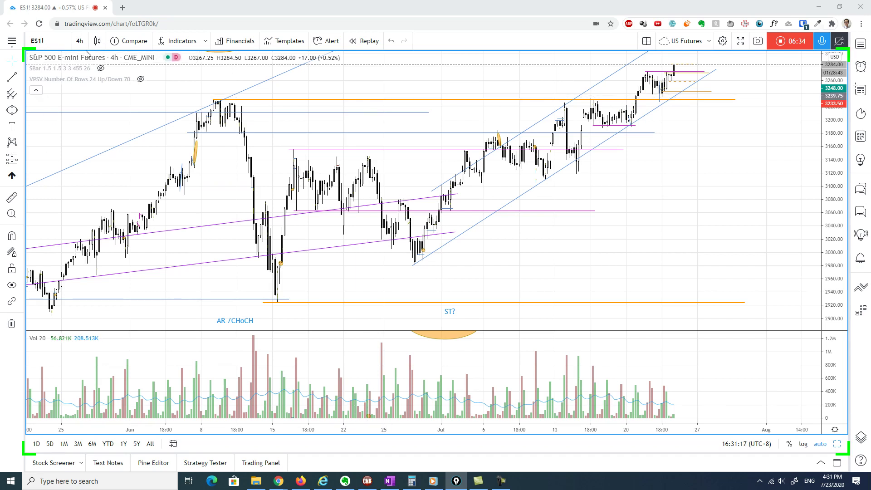
click(94, 145)
click(80, 41)
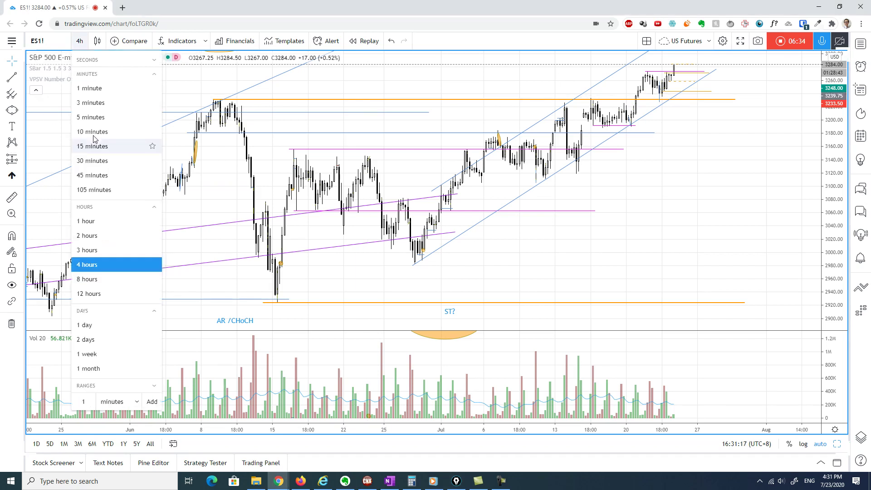
click(90, 103)
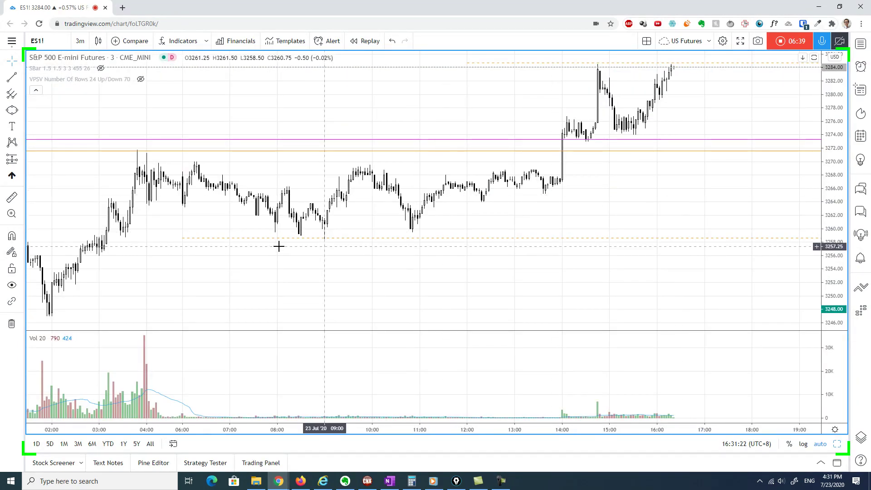
drag(422, 253, 727, 257)
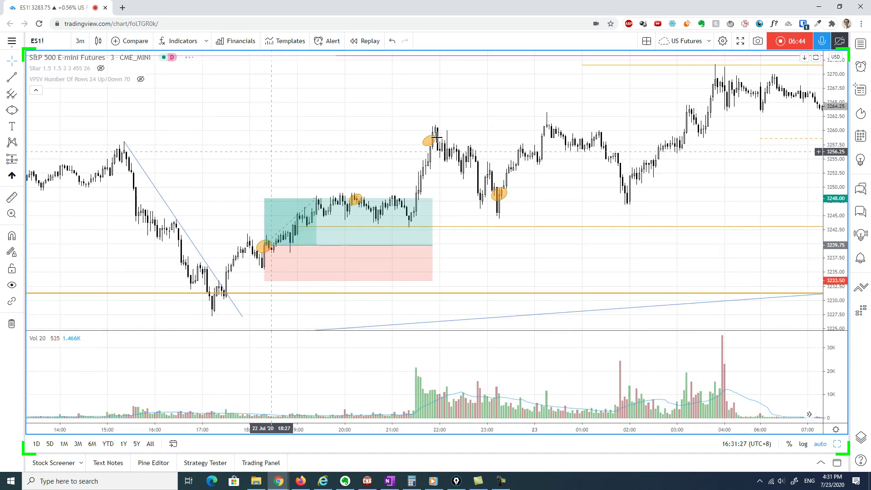
drag(493, 137, 581, 138)
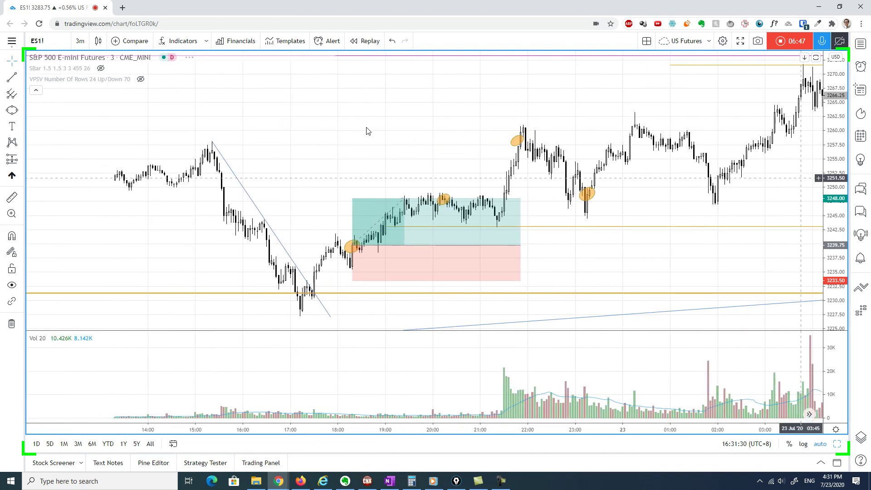
drag(444, 126, 560, 126)
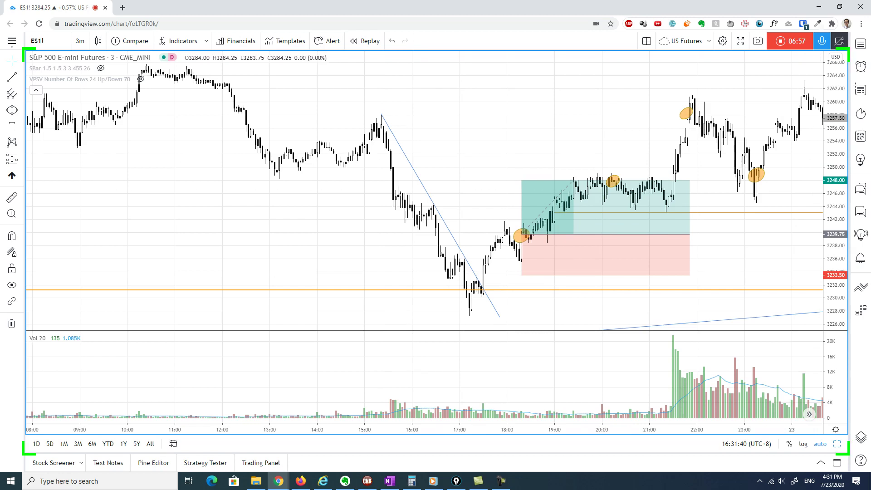
Trace the 22 July decline freehand along the blue downtrend line, and outline its down and up swings to the low.
key(ctrl+shift+3)
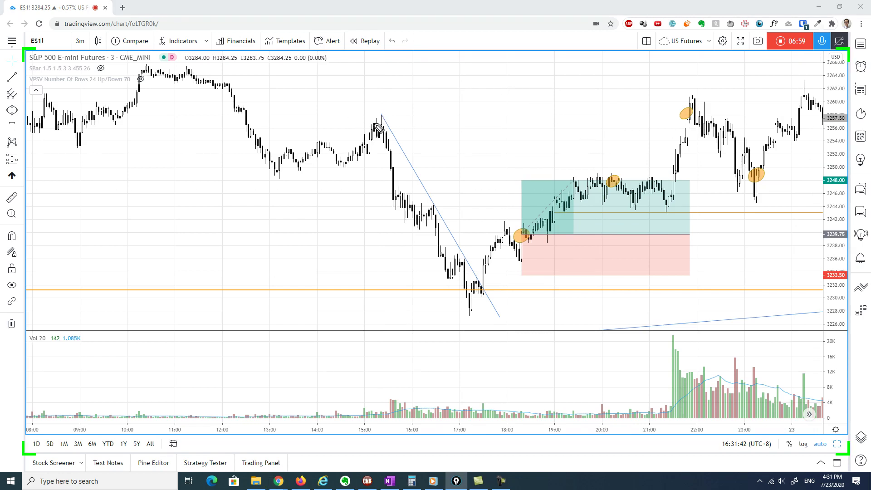
mouse_move(386, 114)
mouse_down()
mouse_move(416, 183)
mouse_move(499, 308)
mouse_up()
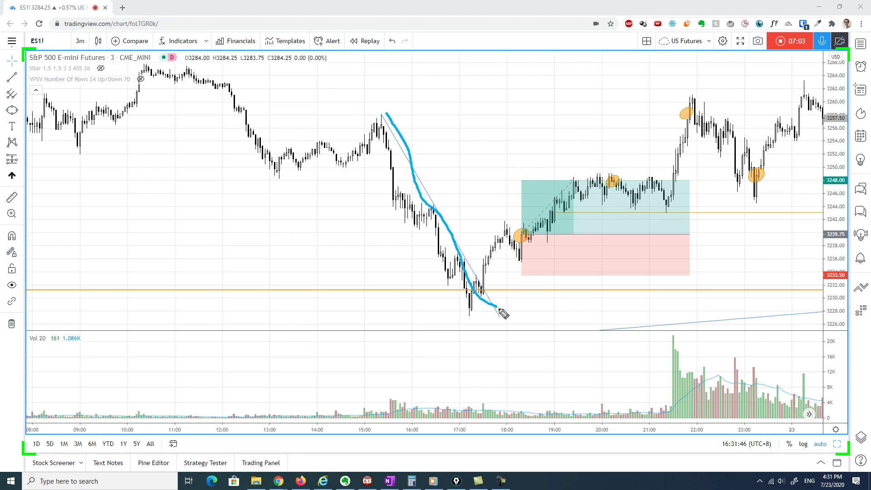
drag(382, 119, 391, 154)
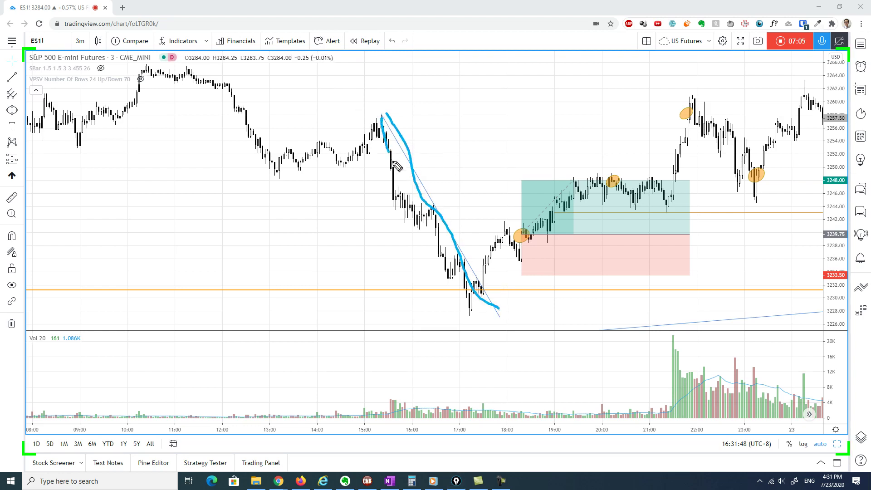
mouse_move(402, 206)
mouse_down()
mouse_move(397, 230)
mouse_move(427, 214)
mouse_up()
mouse_move(450, 271)
mouse_down()
mouse_move(448, 279)
mouse_move(458, 254)
mouse_move(472, 313)
mouse_up()
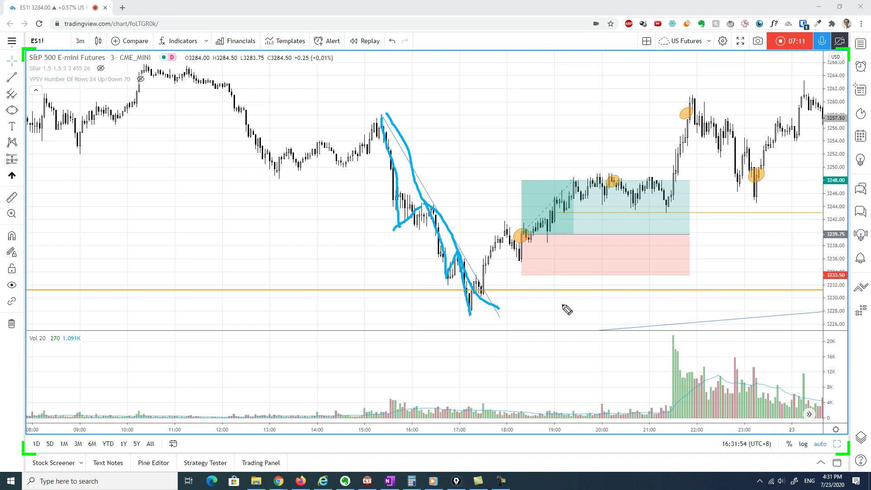
Clear the freehand marks and trace only the three downward legs of the 22 July decline.
key(ctrl+shift+7)
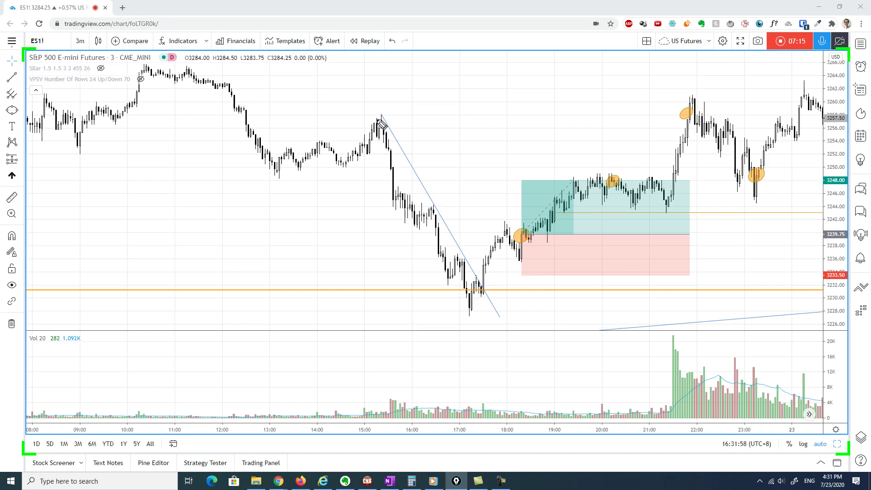
mouse_move(378, 119)
mouse_down()
mouse_move(402, 216)
mouse_move(445, 274)
mouse_move(464, 273)
mouse_up()
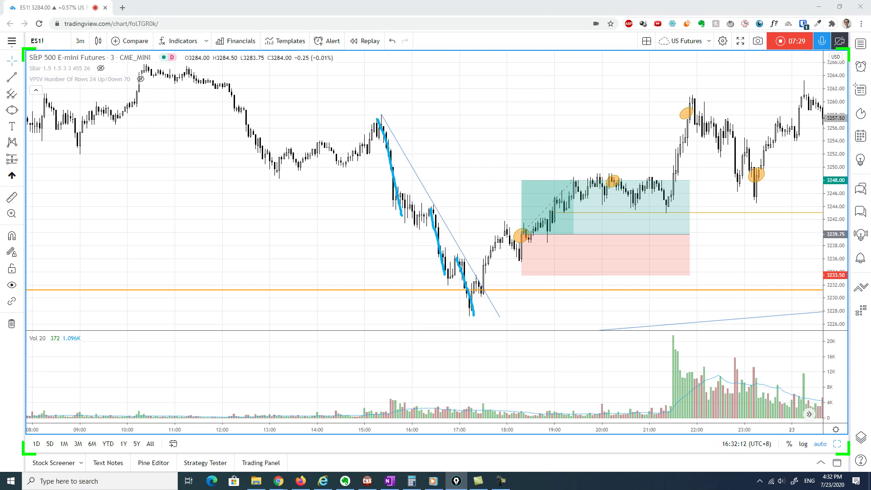
Clear the freehand marks, draw level lines under the decline's first two swing lows and a double-headed vertical arrow between them.
key(ctrl+shift+7)
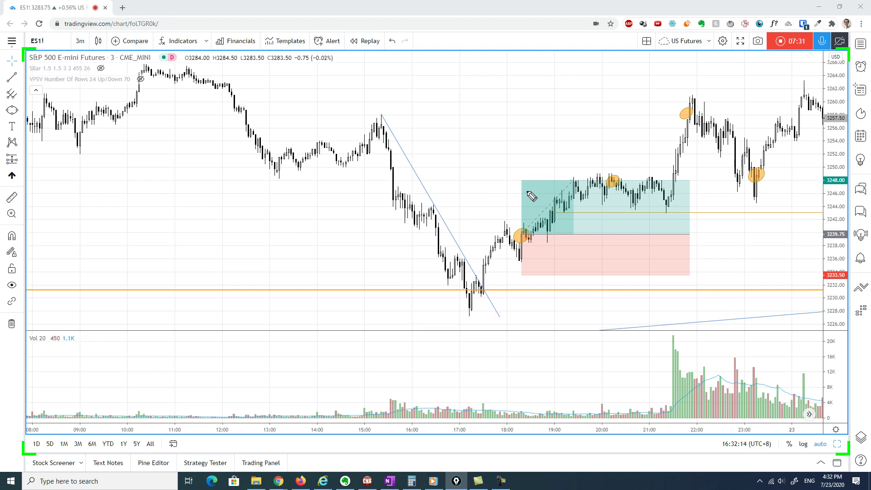
drag(382, 225, 443, 221)
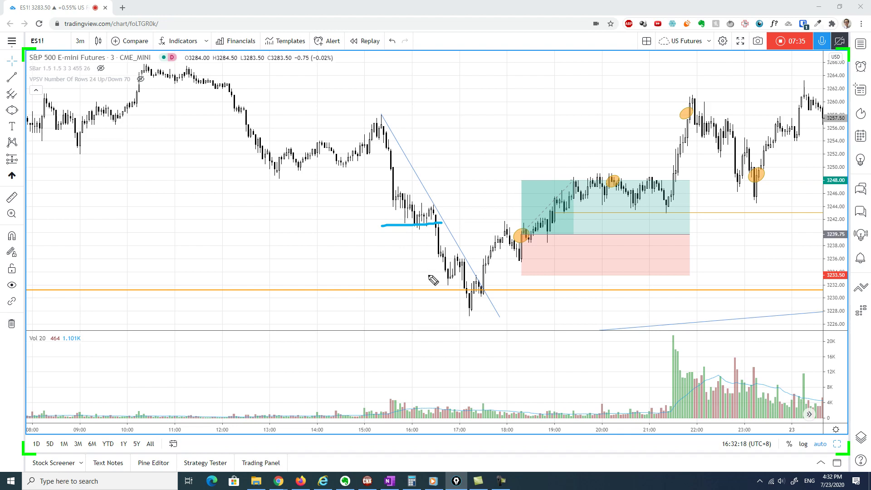
drag(422, 282, 485, 284)
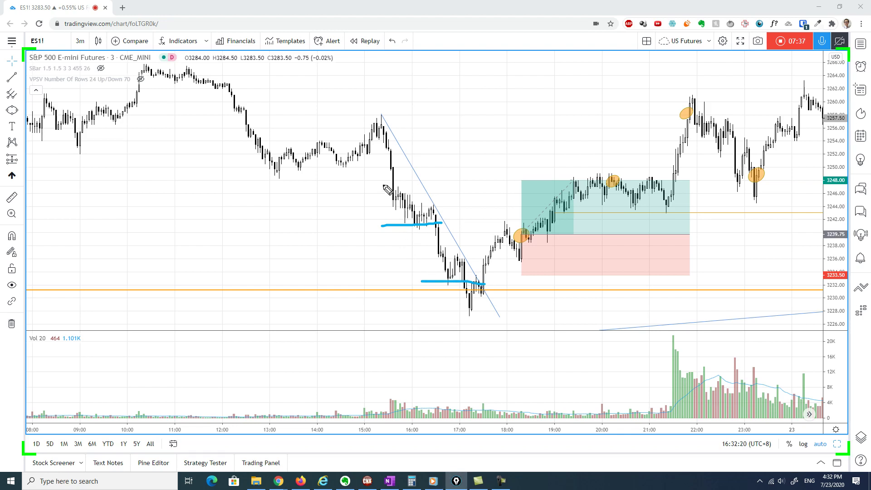
drag(401, 233, 397, 273)
click(394, 243)
drag(394, 238, 407, 236)
drag(392, 271, 407, 271)
Draw a level line under the 13:00 low with a double-headed arrow below it, and add a shorter arrow below the lowest level line.
mouse_move(254, 173)
mouse_down()
mouse_move(341, 175)
mouse_move(352, 221)
mouse_up()
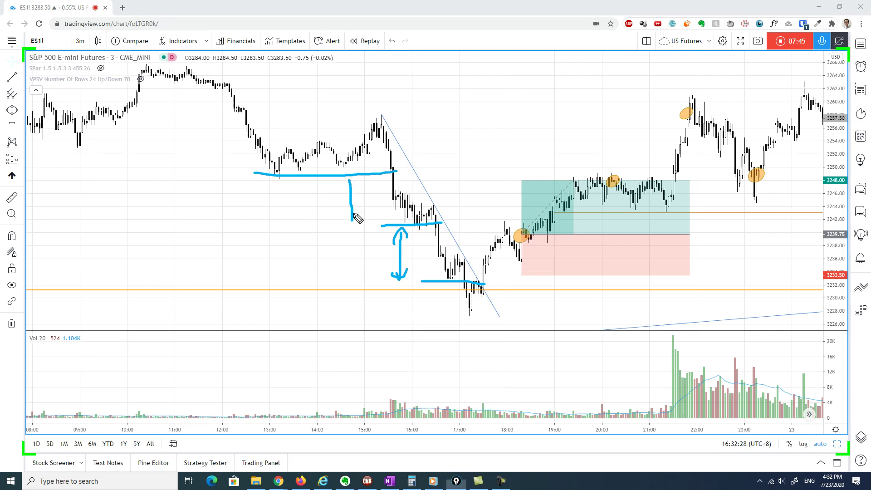
mouse_move(335, 186)
mouse_down()
mouse_move(355, 187)
mouse_move(359, 216)
mouse_up()
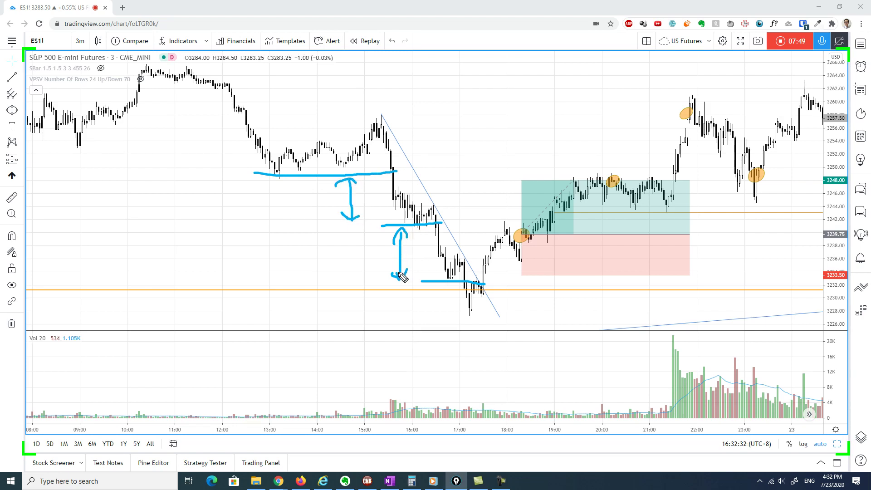
mouse_move(449, 283)
mouse_down()
mouse_move(449, 308)
mouse_move(457, 286)
mouse_move(457, 304)
mouse_up()
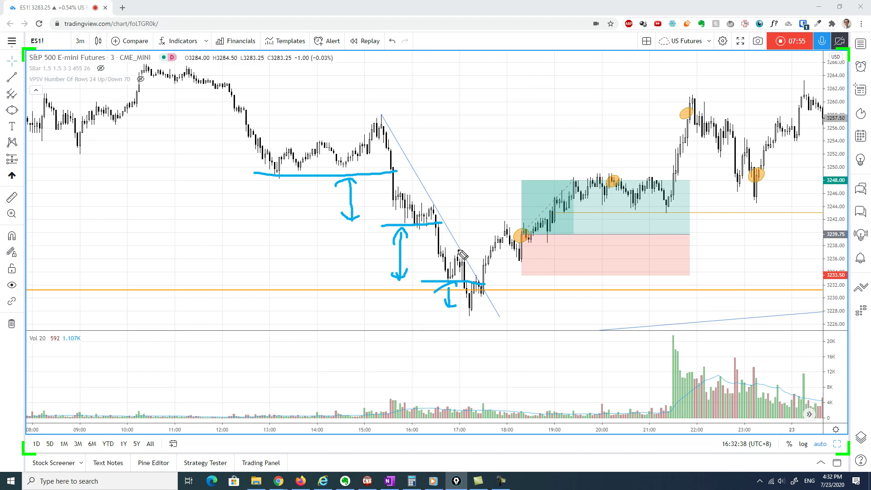
Clear the freehand marks and draw a descending line beneath the successive lows of the 22 July decline.
key(ctrl+shift+7)
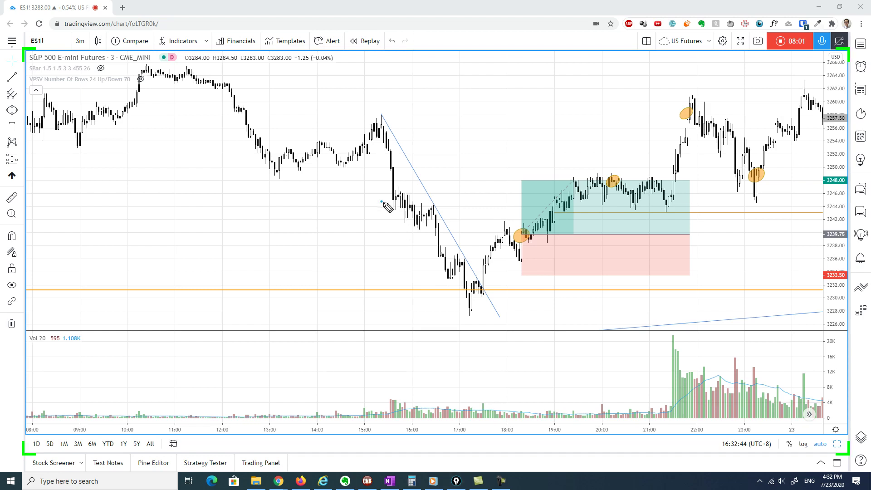
drag(409, 236, 434, 264)
drag(455, 296, 465, 310)
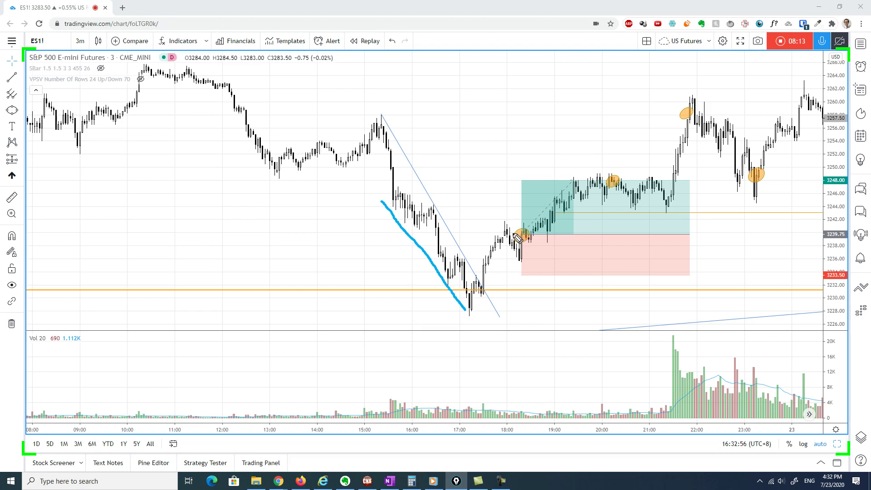
Trace the downward legs of the decline above the descending freehand line, and clear the freehand marks.
mouse_move(382, 126)
mouse_down()
mouse_move(400, 208)
mouse_move(438, 227)
mouse_move(451, 277)
mouse_move(470, 297)
mouse_up()
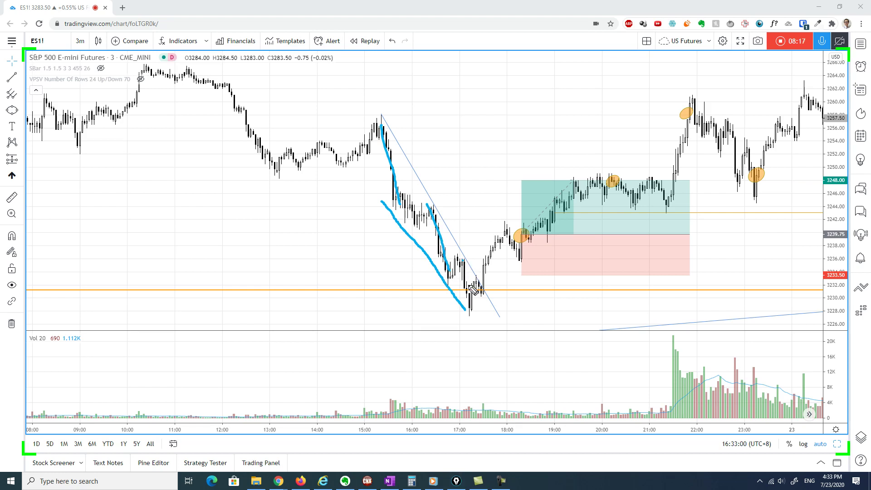
key(Escape)
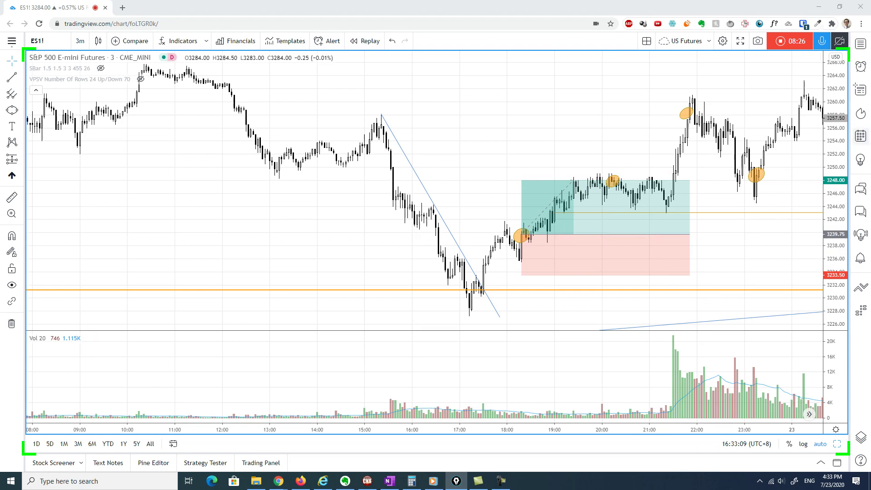
Circle the orange level where it meets the price axis and trace the rebound from the decline's final low.
mouse_move(822, 278)
mouse_down()
mouse_move(787, 305)
mouse_move(847, 303)
mouse_move(844, 279)
mouse_move(817, 280)
mouse_up()
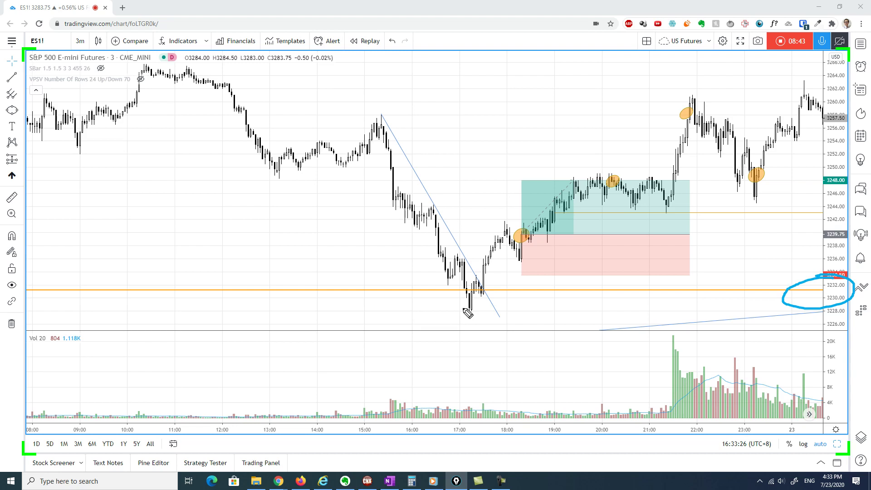
drag(463, 311, 502, 232)
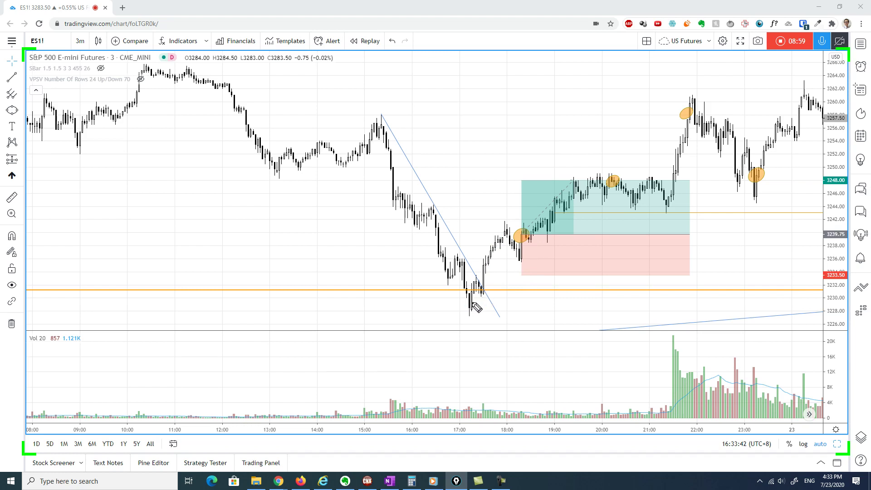
Trace the rebound and the three earlier upswings before and during the decline, and circle the rebound.
drag(463, 306, 507, 229)
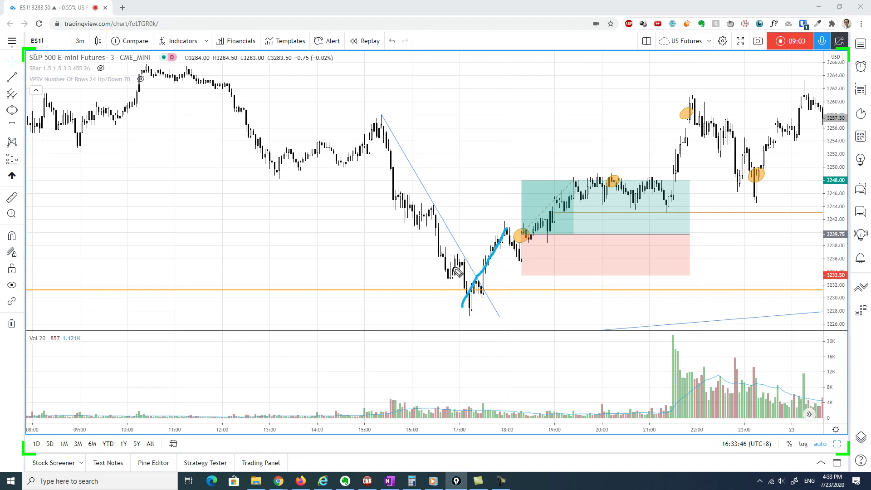
drag(444, 277, 457, 253)
drag(416, 229, 433, 202)
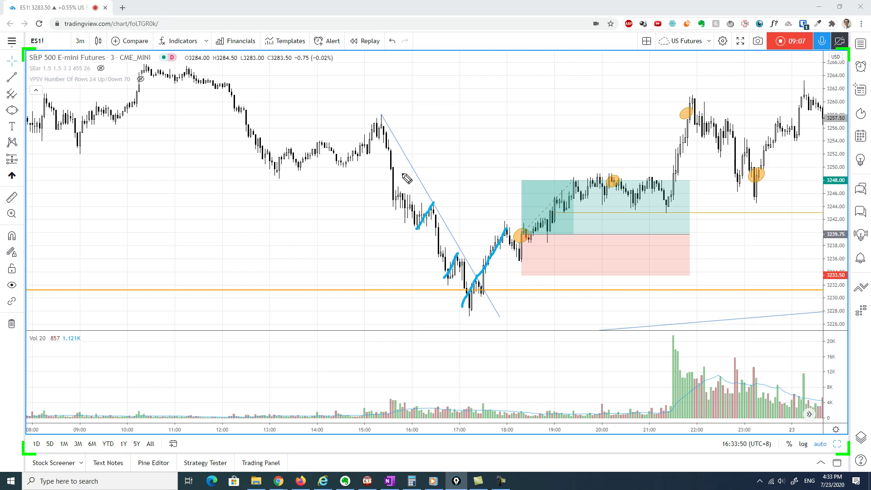
drag(342, 166, 381, 117)
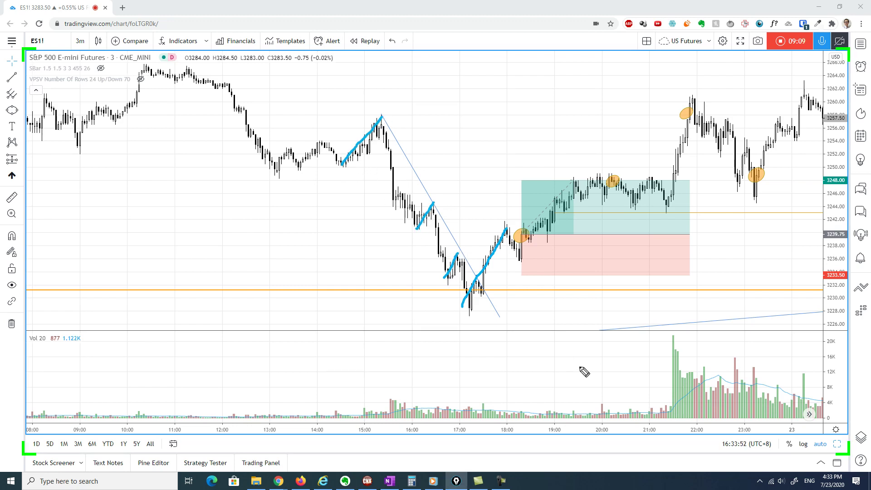
mouse_move(508, 225)
mouse_down()
mouse_move(465, 269)
mouse_move(510, 284)
mouse_move(517, 229)
mouse_move(506, 221)
mouse_up()
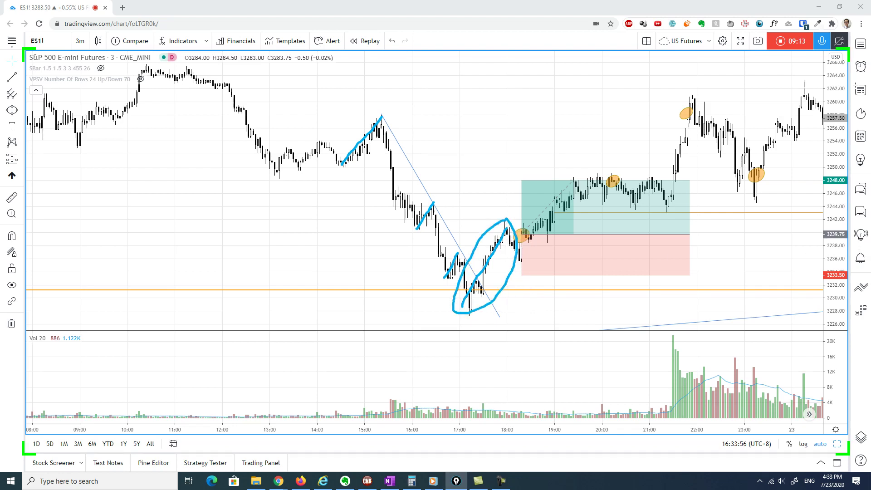
Clear the freehand marks, trace over the descending trendline and trace the rebound that crosses it.
key(ctrl+shift+7)
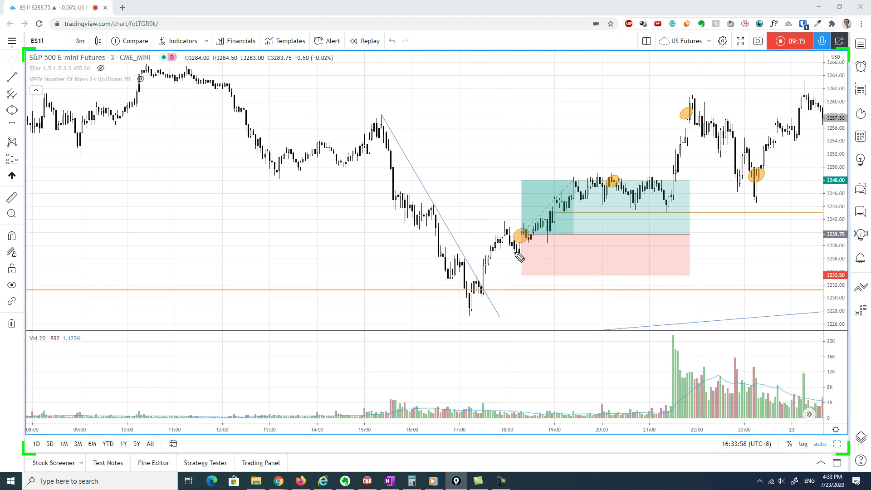
drag(382, 114, 496, 316)
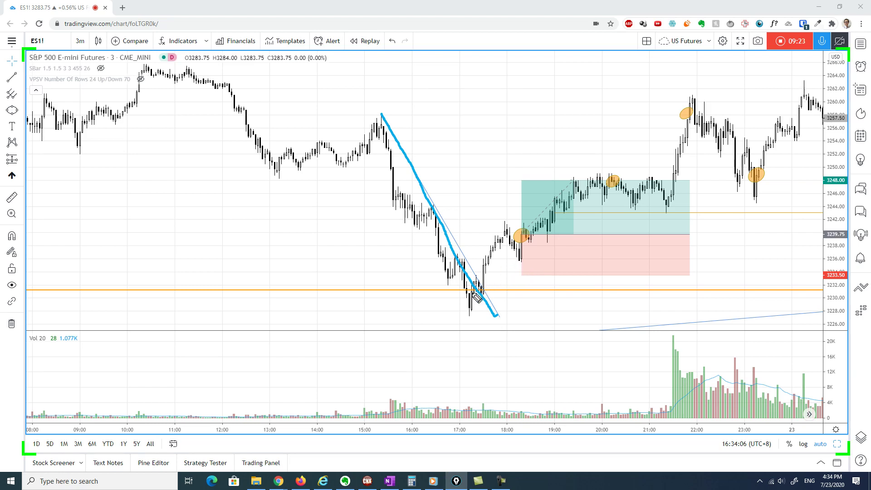
drag(465, 305, 508, 224)
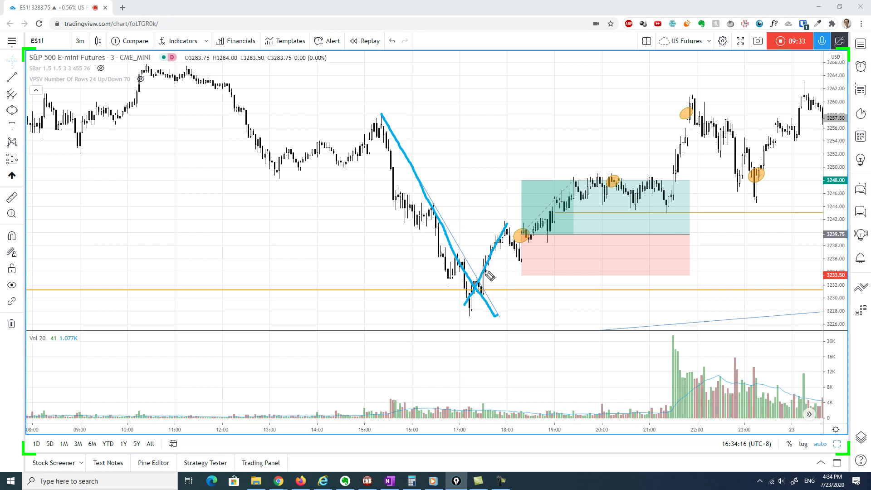
Clear the freehand marks and trace the rebound, its pullback and the three downward legs of the decline.
key(ctrl+shift+7)
drag(466, 307, 505, 227)
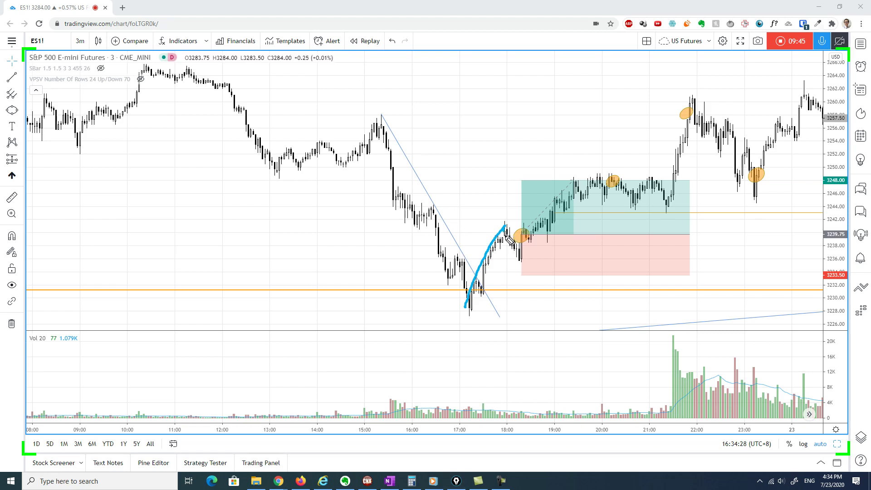
drag(516, 255, 521, 260)
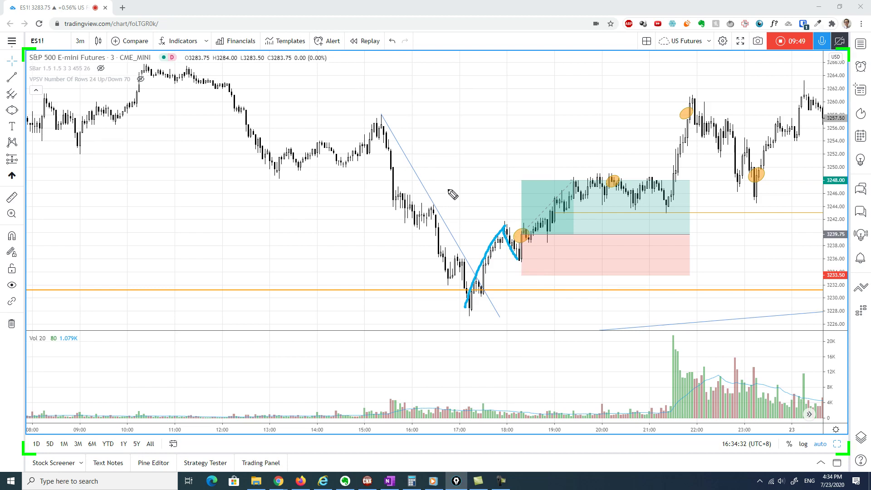
mouse_move(381, 126)
mouse_down()
mouse_move(402, 223)
mouse_move(451, 271)
mouse_move(449, 282)
mouse_move(457, 259)
mouse_move(474, 312)
mouse_up()
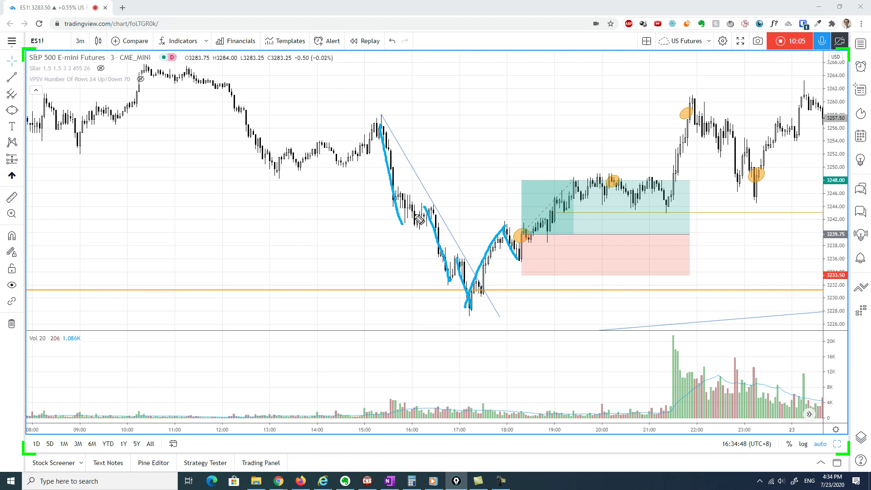
Draw a descending line beneath the decline's lows and add a short pointer stroke beside each of the three downward legs.
mouse_move(358, 152)
mouse_down()
mouse_move(438, 272)
mouse_move(472, 306)
mouse_up()
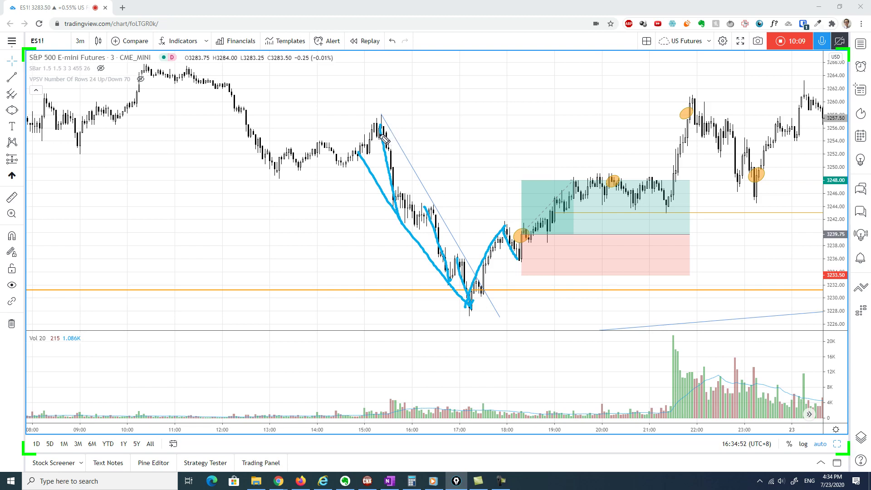
drag(391, 140, 413, 121)
drag(454, 182, 440, 214)
drag(474, 286, 521, 293)
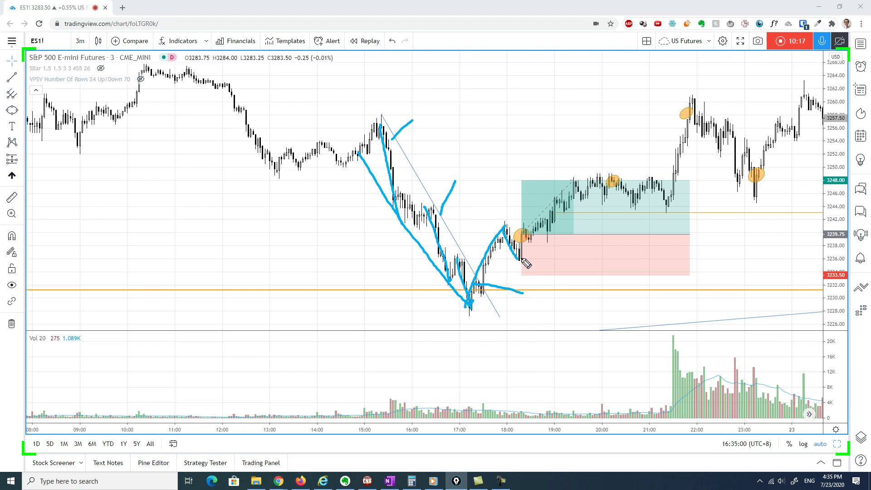
Clear the freehand marks, trace the pullback from the 18:00 high and point an arrow at its low.
key(ctrl+shift+7)
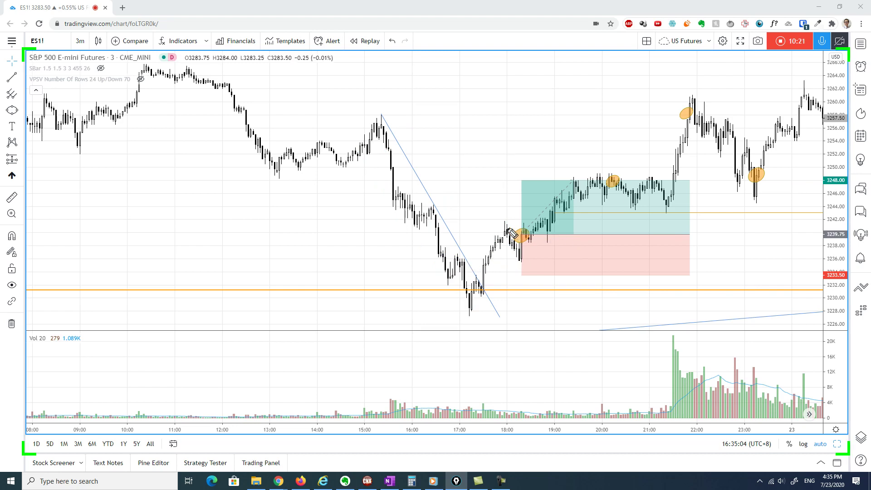
drag(505, 228, 519, 261)
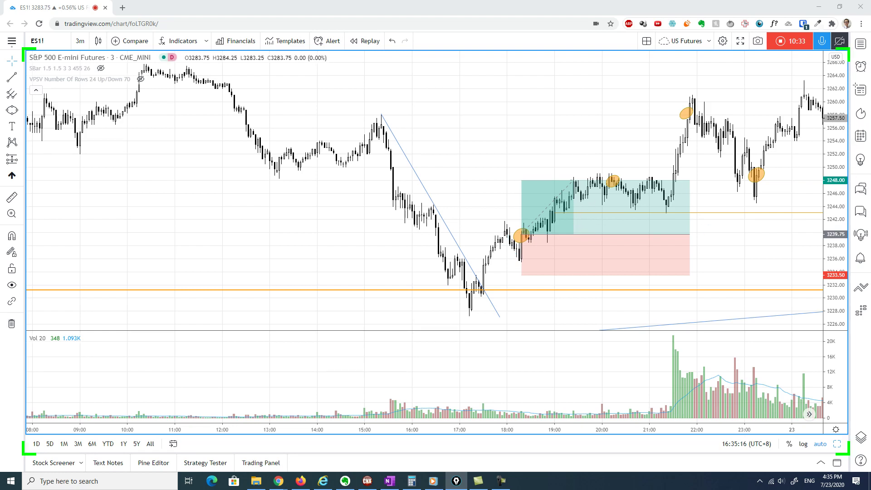
scroll(458, 233, up, 2)
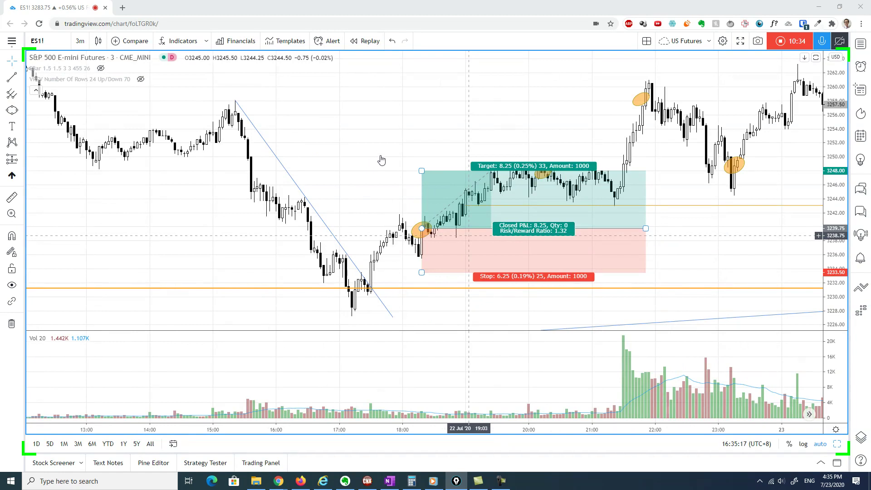
drag(467, 139, 571, 124)
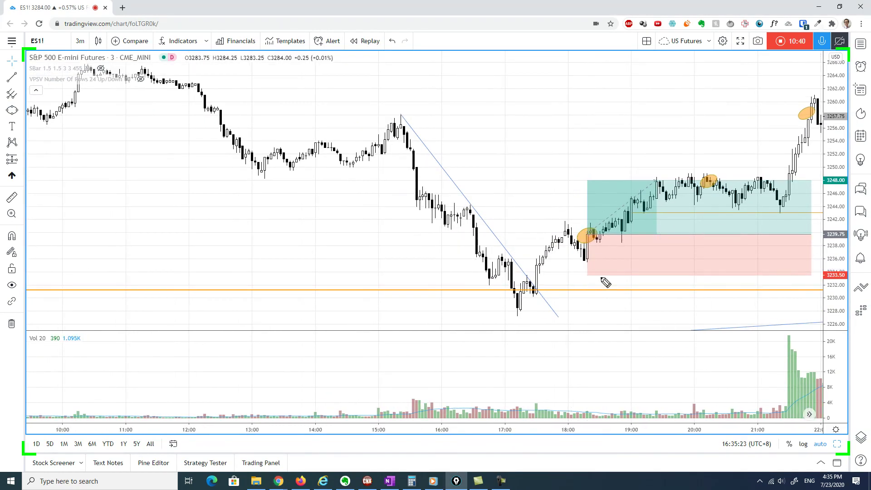
mouse_move(585, 266)
mouse_down()
mouse_move(569, 291)
mouse_move(588, 266)
mouse_move(589, 274)
mouse_up()
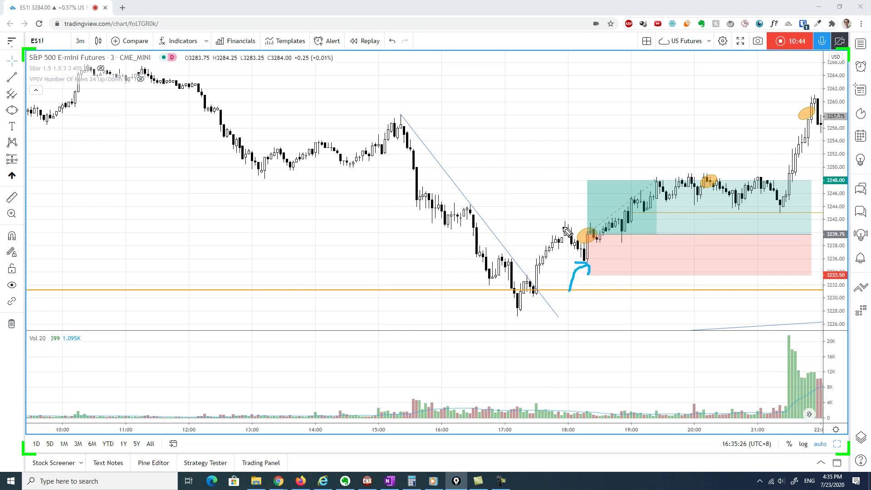
drag(561, 226, 591, 262)
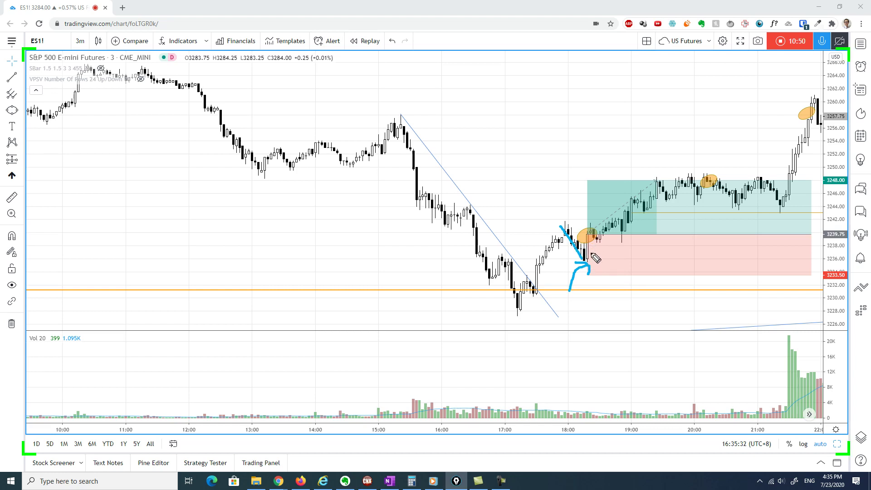
Add arrows pointing at the entry candle and trace the lower part of the trendline and the rebound.
mouse_move(588, 253)
mouse_down()
mouse_move(603, 263)
mouse_move(584, 250)
mouse_move(600, 247)
mouse_up()
mouse_move(474, 209)
mouse_down()
mouse_move(559, 319)
mouse_move(548, 258)
mouse_move(564, 228)
mouse_up()
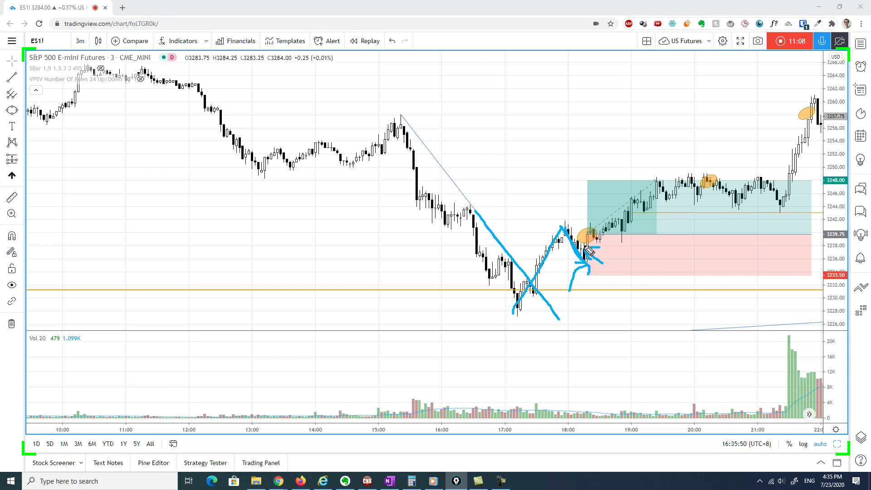
drag(591, 245, 611, 255)
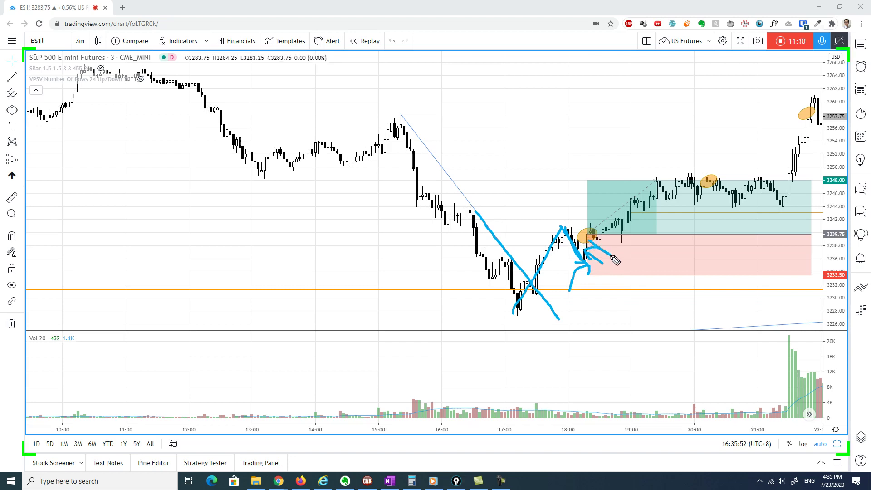
Clear the freehand marks, point an arrow at the entry beside the first orange ellipse and underline the pullback low.
key(ctrl+shift+7)
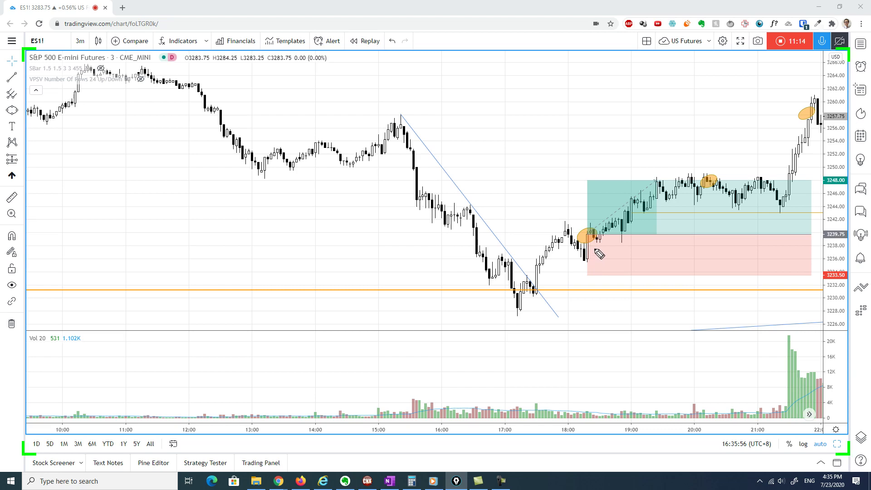
mouse_move(594, 249)
mouse_down()
mouse_move(615, 274)
mouse_move(594, 247)
mouse_up()
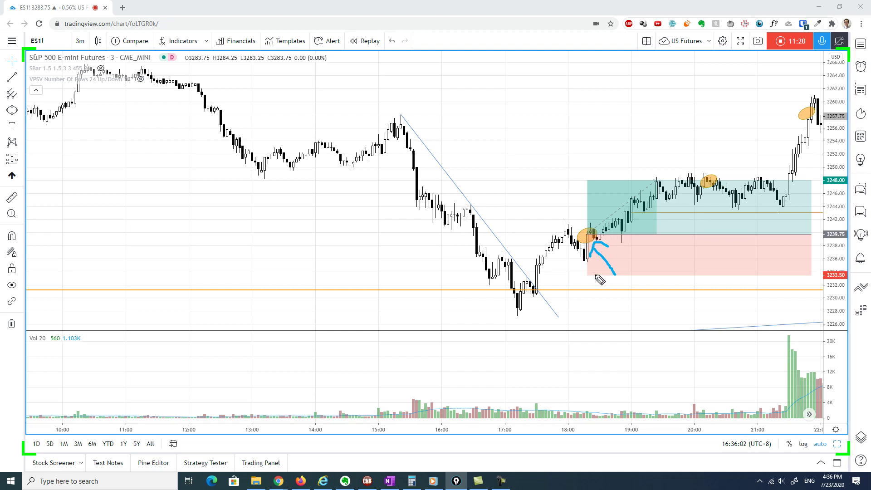
drag(573, 263, 599, 261)
Point an arrow at the orange ellipse after 20:00 and circle the two preceding highs near 3248.
mouse_move(797, 208)
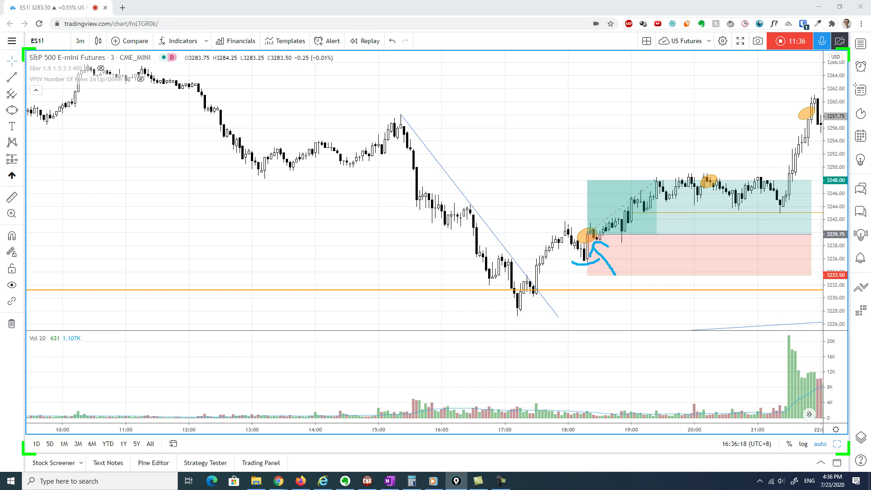
mouse_move(689, 142)
mouse_down()
mouse_move(709, 181)
mouse_move(722, 166)
mouse_up()
mouse_move(660, 175)
mouse_down()
mouse_move(649, 185)
mouse_move(688, 174)
mouse_up()
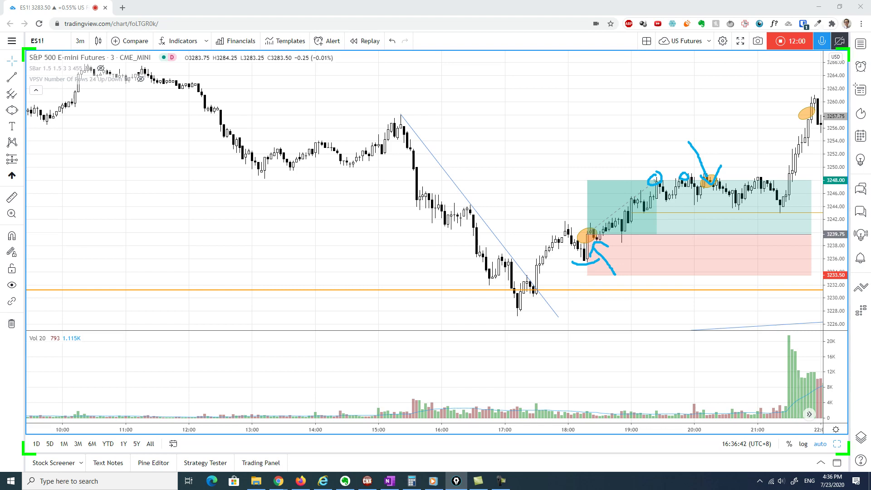
Clear the freehand marks and raise the long position's target to 3258.50.
key(ctrl+shift+7)
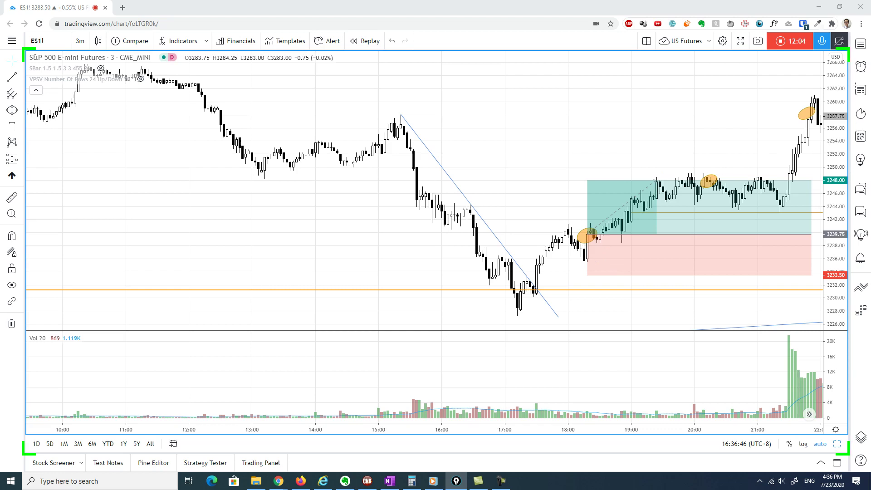
click(591, 183)
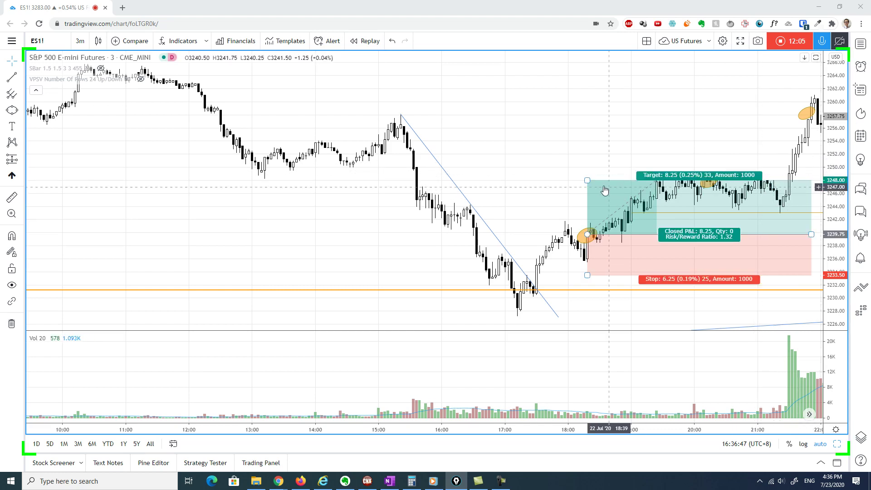
drag(591, 184, 606, 111)
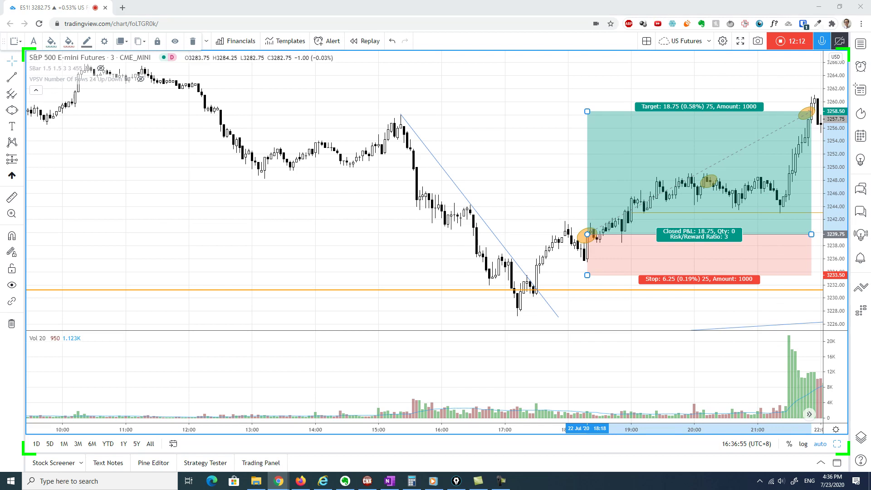
Point an arrow at the orange ellipse before 22:00 and draw a horizontal level line to it from the decline's starting high.
key(ctrl+shift+3)
mouse_move(784, 83)
mouse_down()
mouse_move(802, 109)
mouse_move(809, 106)
mouse_up()
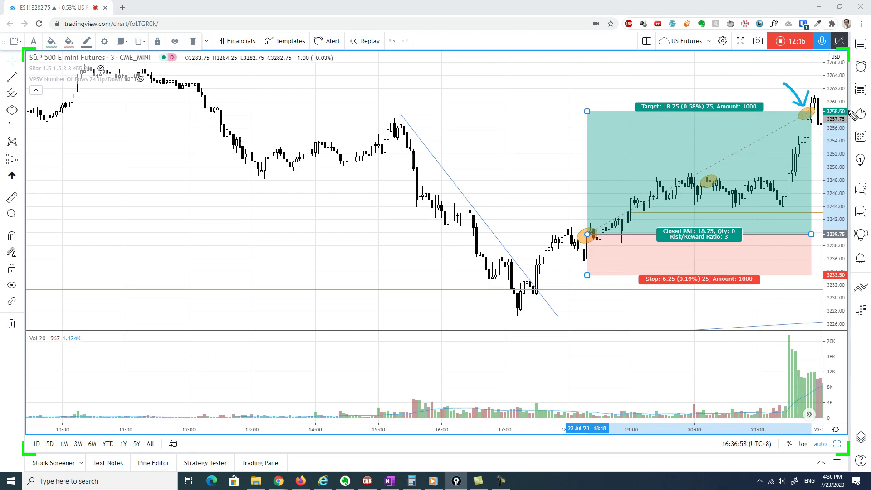
drag(385, 119, 812, 119)
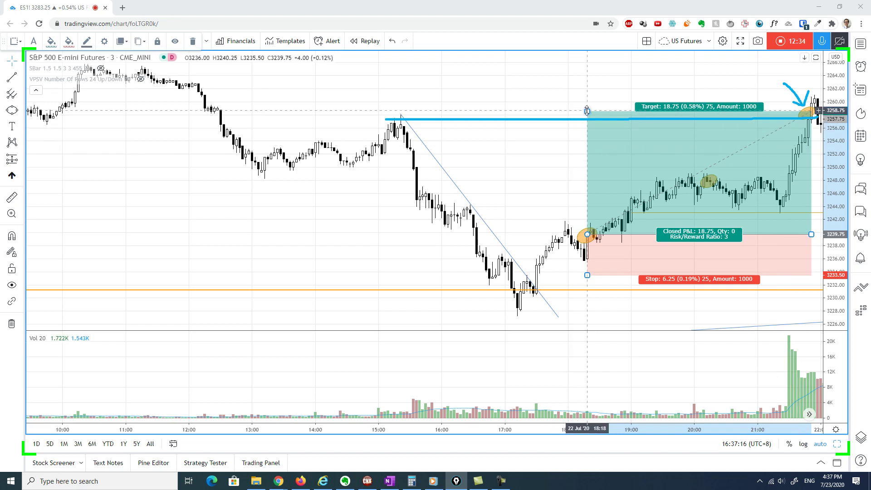
Lower the long position's target to 3247.75 and clear the freehand marks.
drag(587, 110, 587, 181)
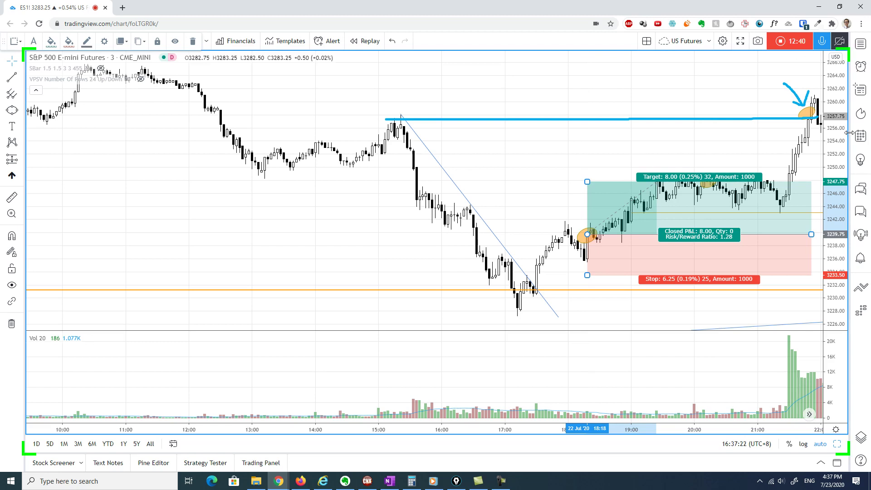
key(ctrl+shift+7)
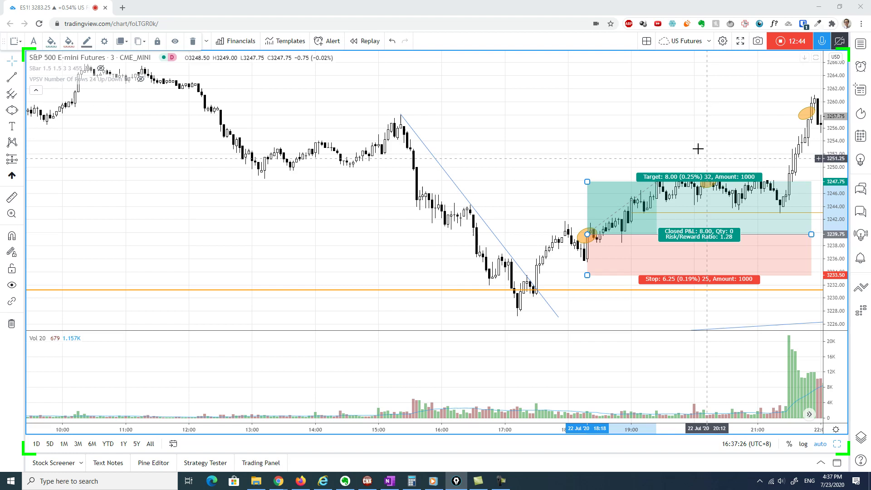
Circle the rising trendline's end near 3230, trace the 22:00 rally and the falls into the ellipse after 23:00, and clear the marks.
drag(593, 134, 259, 150)
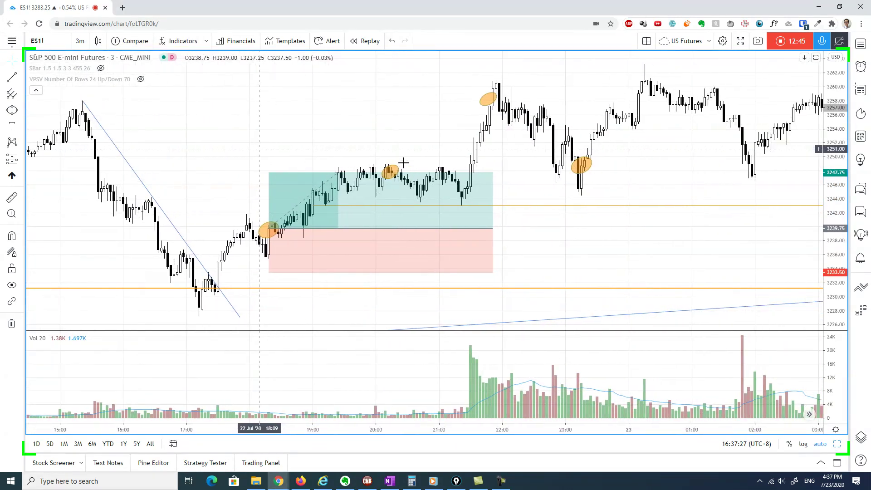
drag(399, 144, 331, 146)
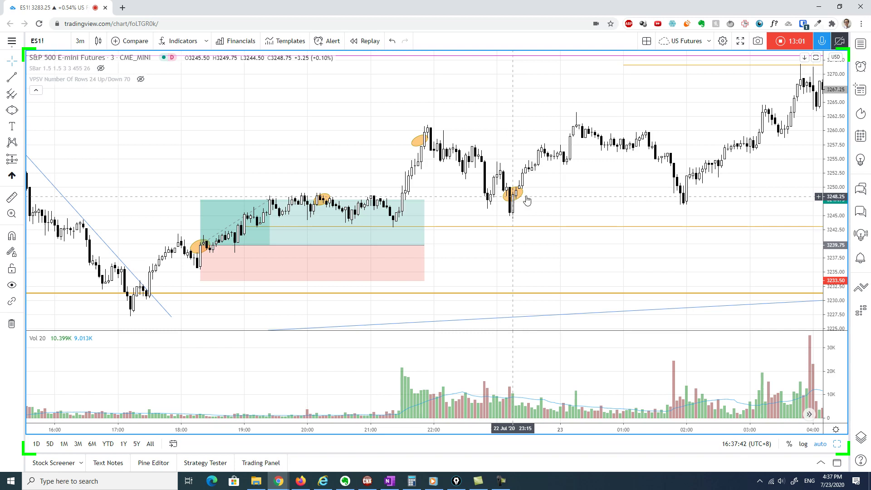
key(ctrl+shift+3)
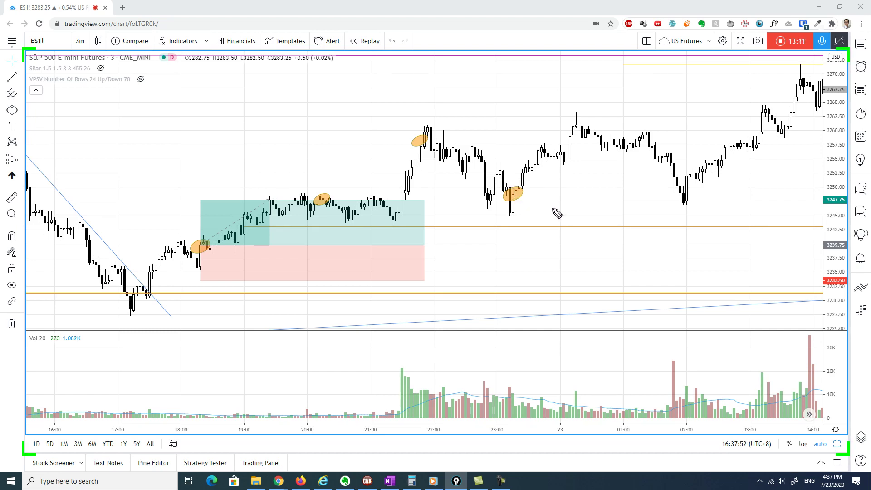
mouse_move(814, 279)
mouse_down()
mouse_move(803, 312)
mouse_move(850, 290)
mouse_move(802, 281)
mouse_up()
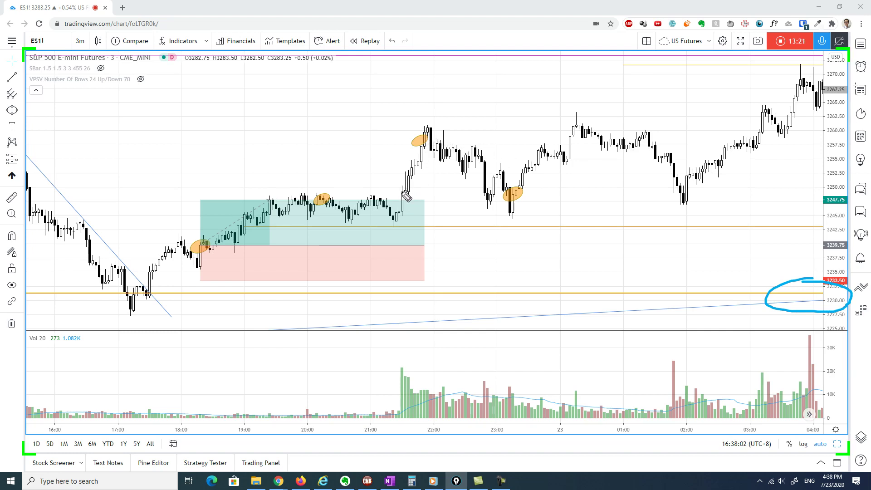
mouse_move(396, 218)
mouse_down()
mouse_move(427, 128)
mouse_move(454, 153)
mouse_move(475, 154)
mouse_move(487, 199)
mouse_up()
drag(497, 162, 509, 212)
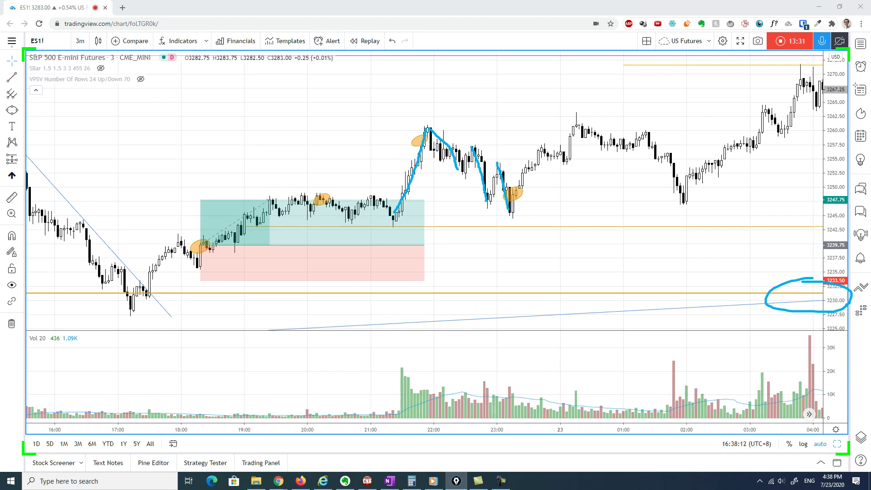
key(ctrl+shift+7)
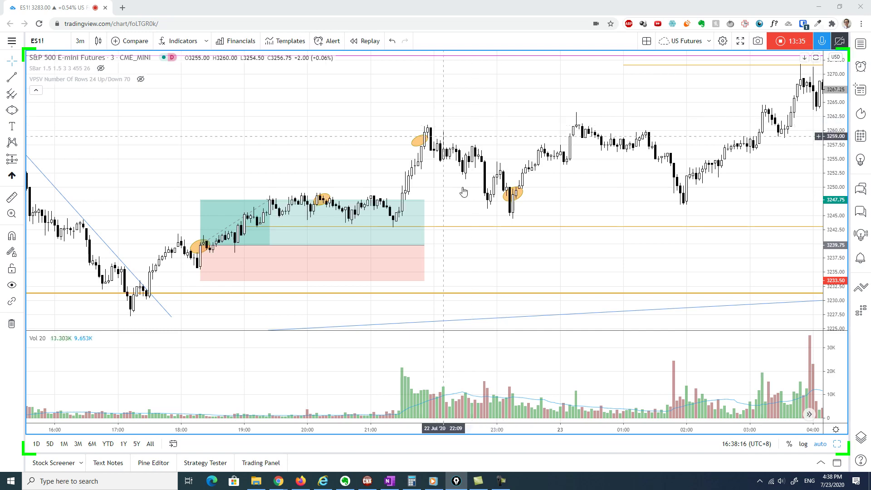
Trace the decline after 22:30, circle its volume bars, and point arrows at the tallest bar and the long black candle.
scroll(461, 191, up, 4)
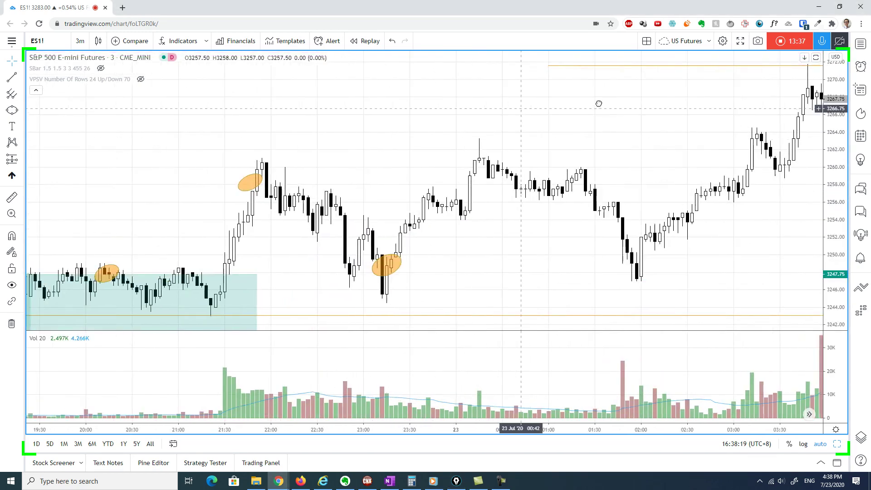
scroll(472, 136, left, 5)
scroll(478, 169, up, 2)
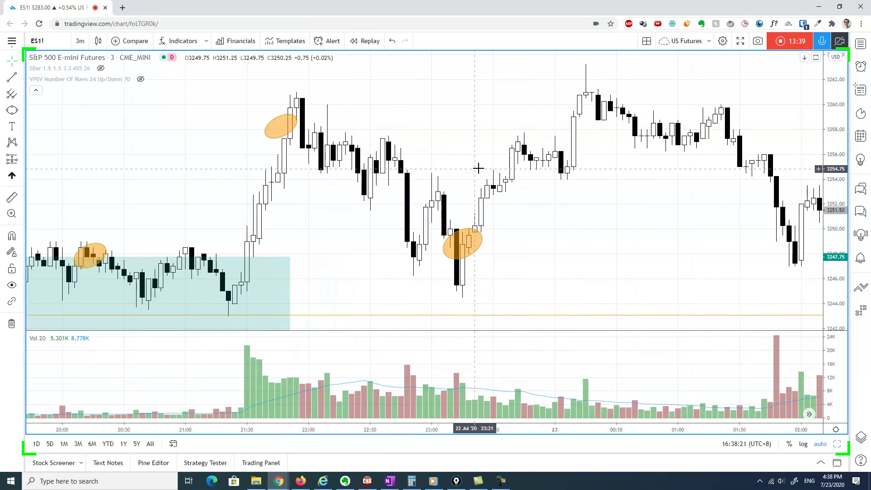
key(ctrl+shift+3)
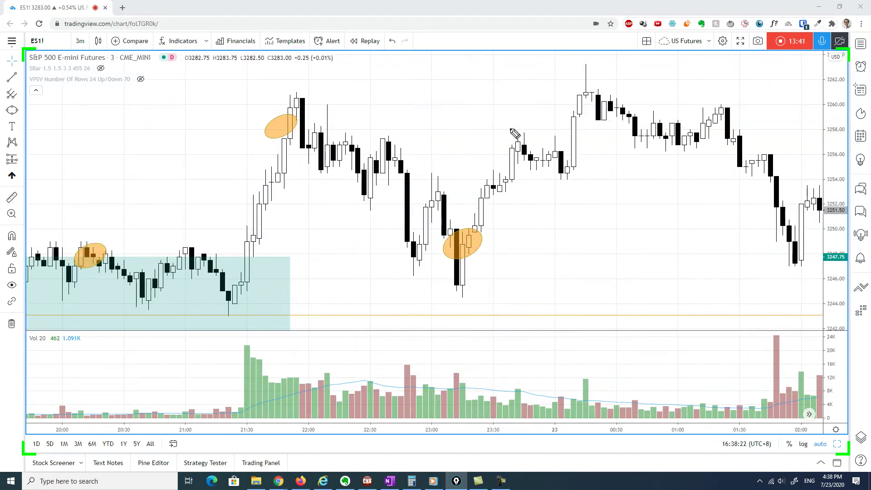
mouse_move(380, 137)
mouse_down()
mouse_move(399, 182)
mouse_move(407, 269)
mouse_up()
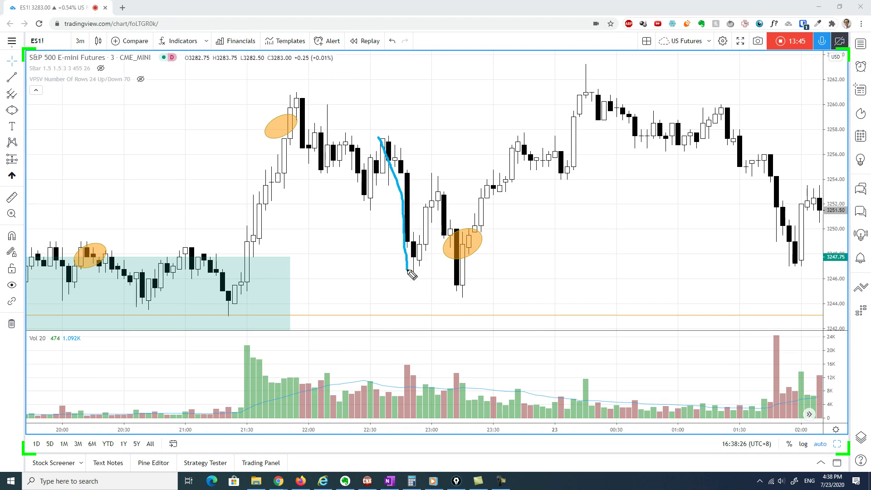
click(406, 352)
mouse_move(401, 358)
mouse_down()
mouse_move(384, 399)
mouse_move(423, 429)
mouse_move(430, 365)
mouse_move(403, 352)
mouse_move(422, 359)
mouse_up()
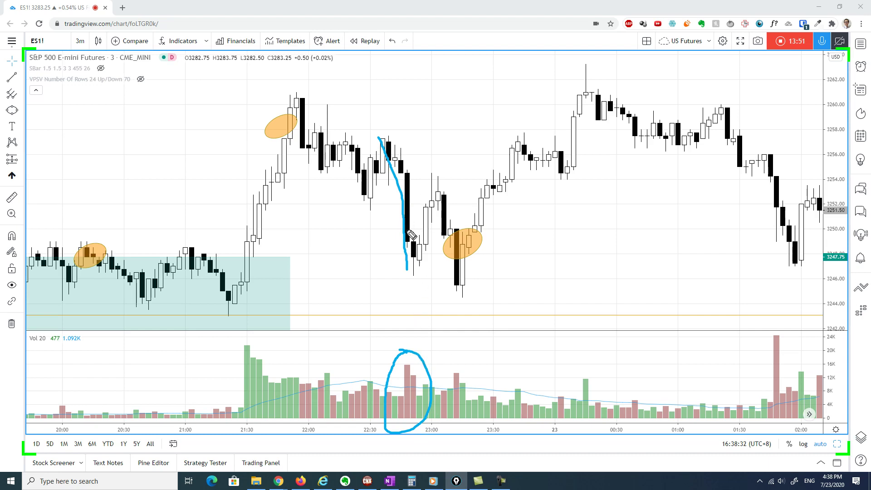
drag(389, 322, 411, 358)
drag(364, 247, 400, 222)
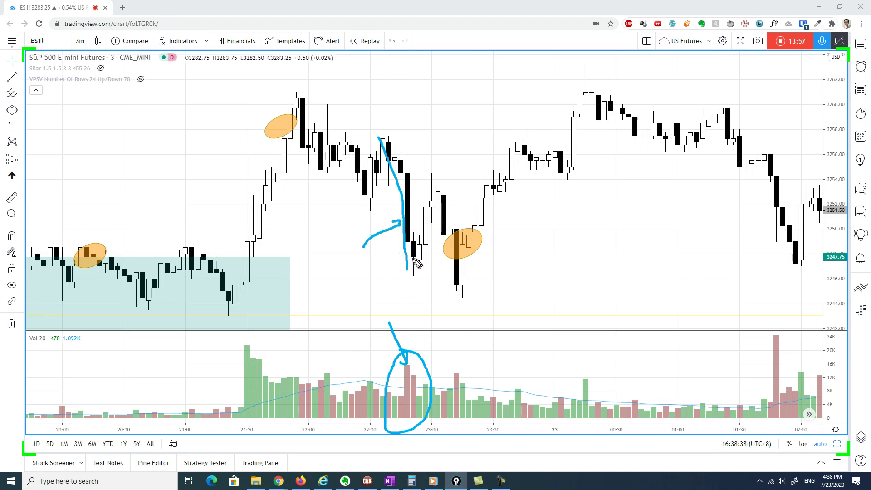
Mark the following volume bar and its candle's range, point an arrow at that candle, and clear the freehand marks.
drag(413, 375, 428, 367)
drag(410, 233, 420, 233)
click(411, 276)
mouse_move(421, 275)
mouse_down()
mouse_move(385, 269)
mouse_move(364, 277)
mouse_move(416, 266)
mouse_move(399, 269)
mouse_up()
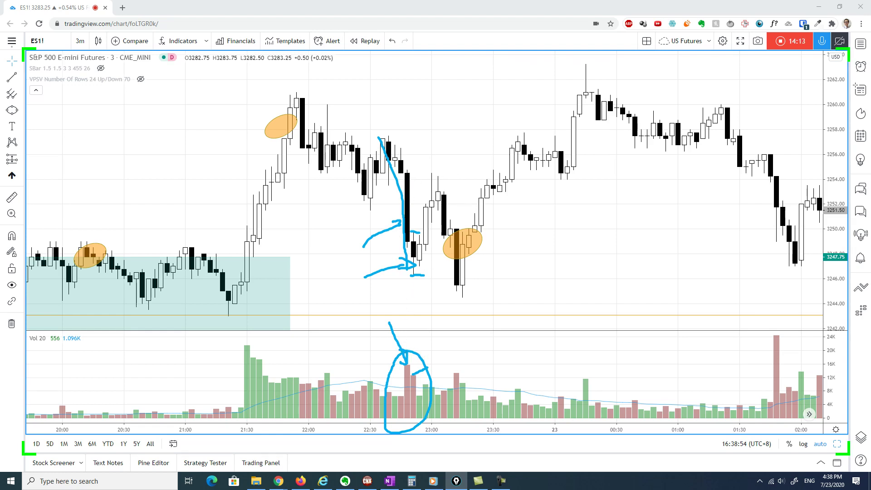
key(ctrl+shift+7)
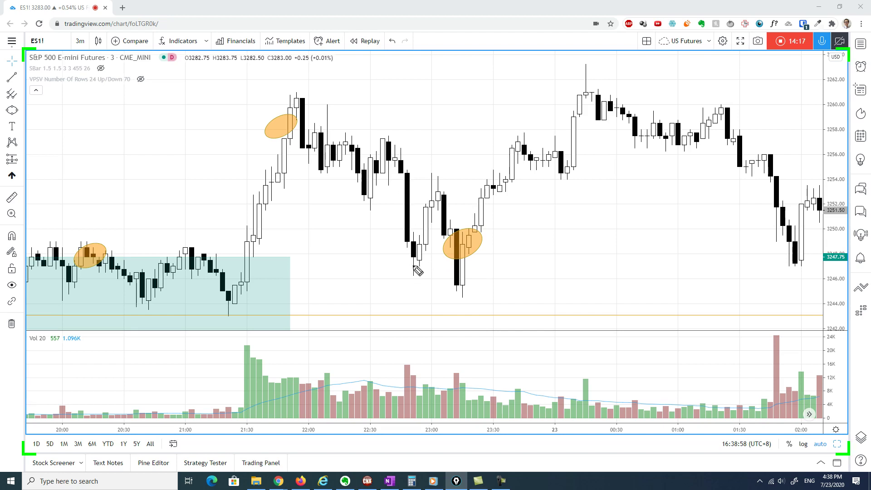
Circle the decline into the orange ellipse after 23:00, link the two declines' volume peaks with a line, and clear the marks.
mouse_move(440, 178)
mouse_down()
mouse_move(437, 217)
mouse_move(458, 293)
mouse_move(474, 240)
mouse_move(456, 185)
mouse_move(442, 179)
mouse_up()
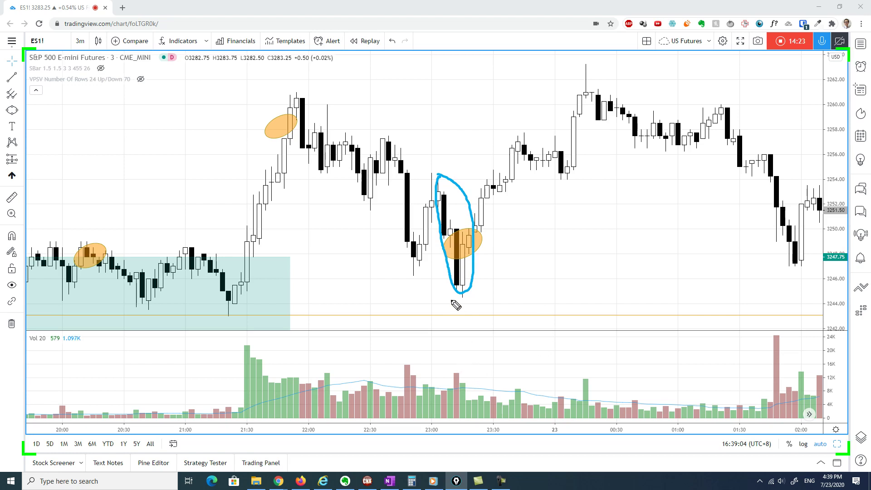
drag(407, 361, 453, 370)
key(ctrl+shift+7)
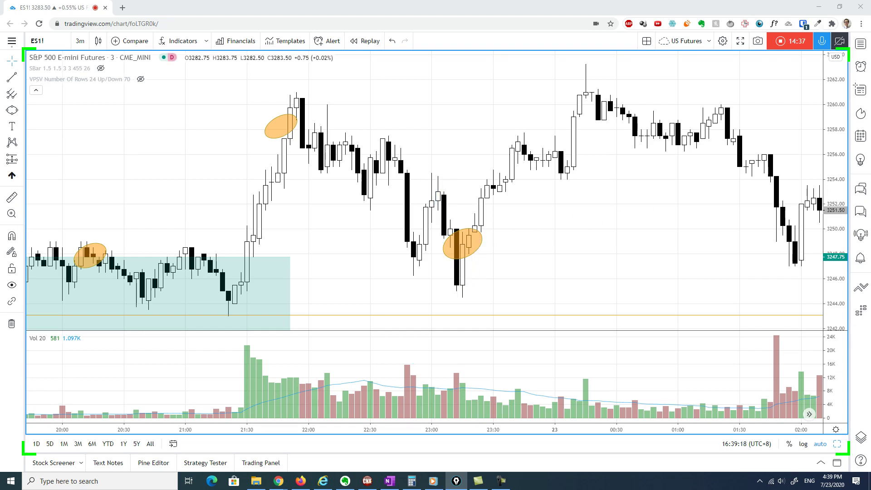
Draw horizontal lines along the 19:30–21:30 range's top and bottom past the orange ellipse after 23:00, and trace the rally from that ellipse.
scroll(699, 179, down, 5)
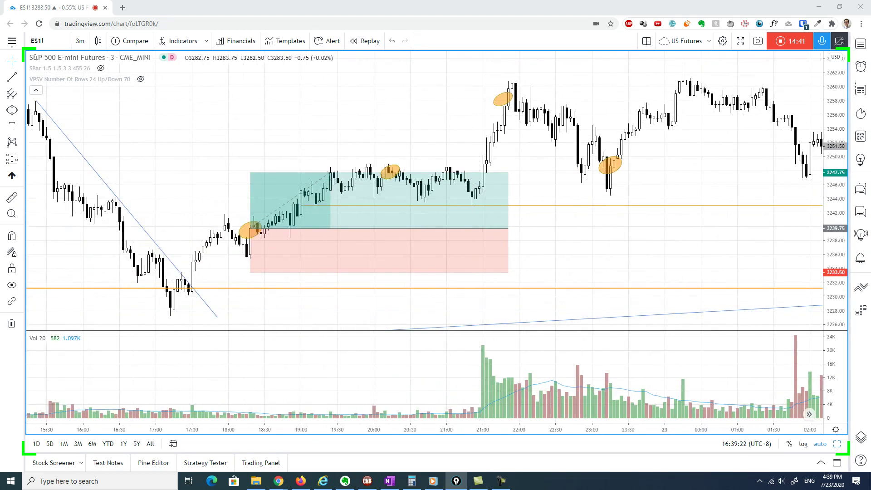
drag(326, 168, 553, 171)
drag(629, 171, 646, 167)
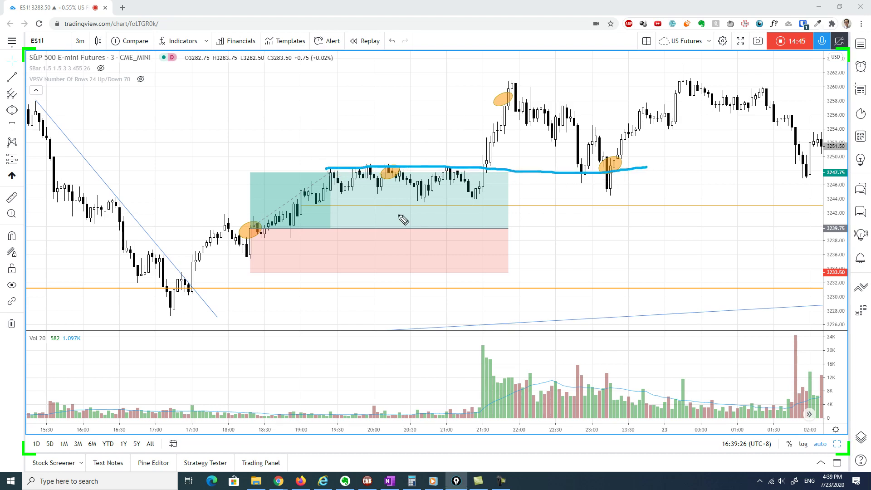
drag(330, 197, 668, 198)
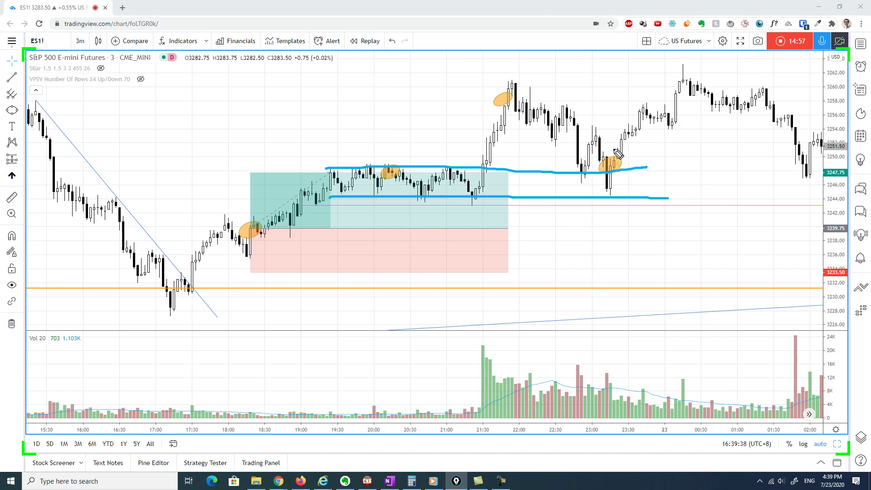
drag(611, 149, 669, 91)
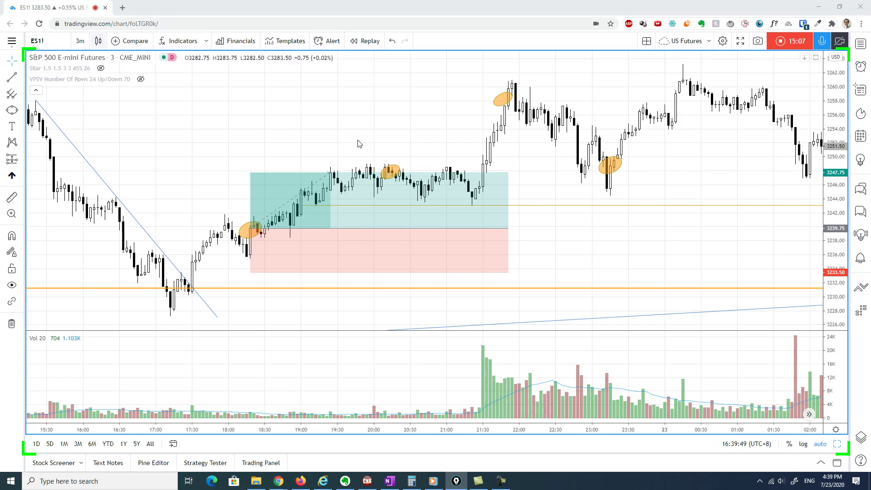
Delete the long position drawing and switch the chart to the 1-hour interval.
click(317, 197)
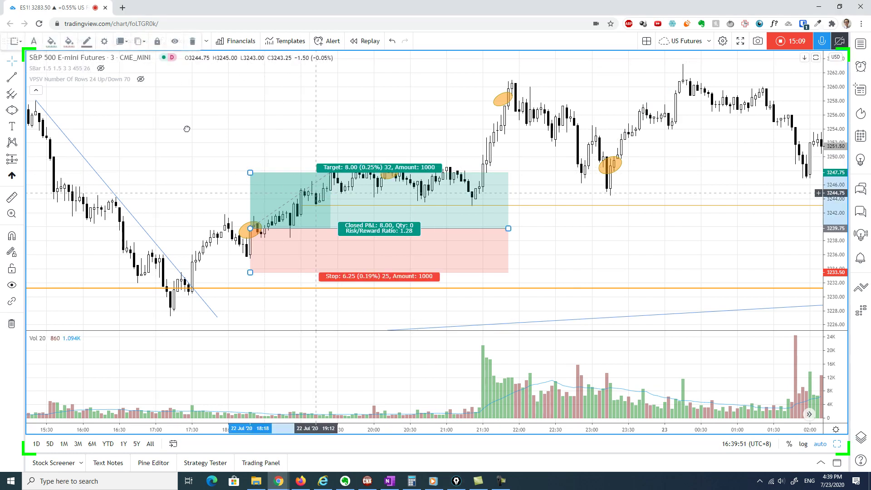
key(Delete)
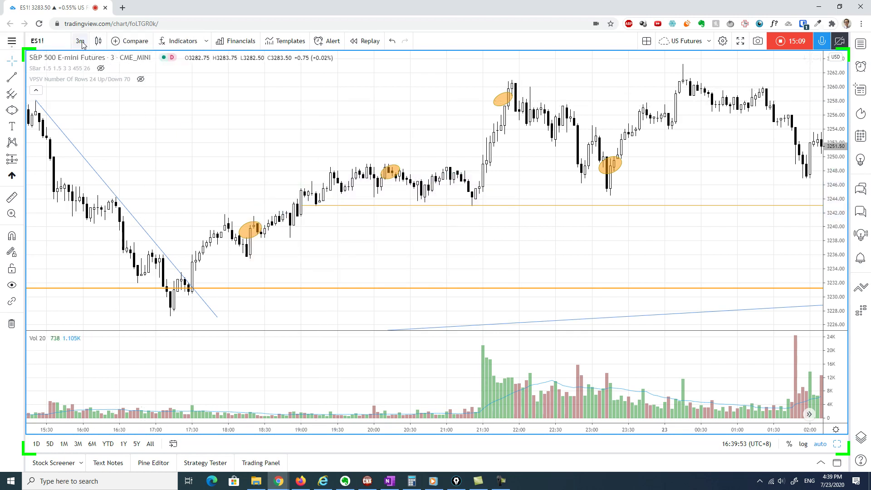
click(80, 40)
click(99, 221)
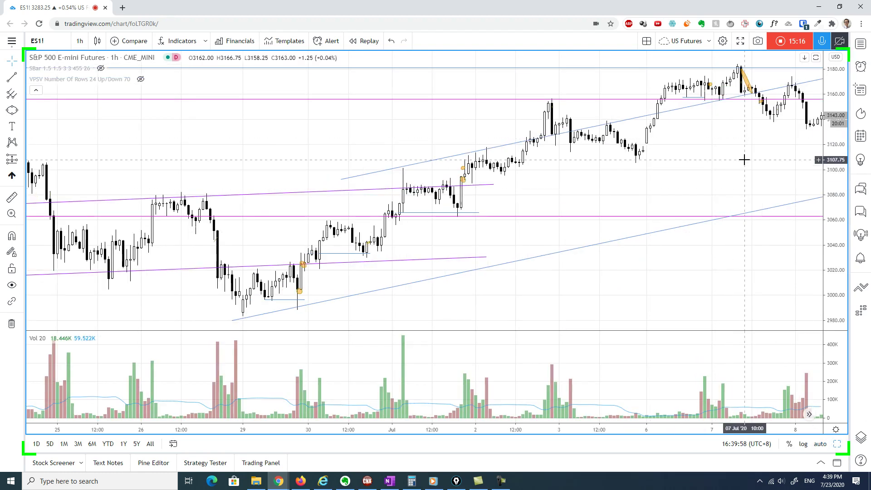
Mark the 23 July consolidation, highlight the magenta level above it, and draw a vertical stroke at the breakout candle.
drag(656, 176, 227, 190)
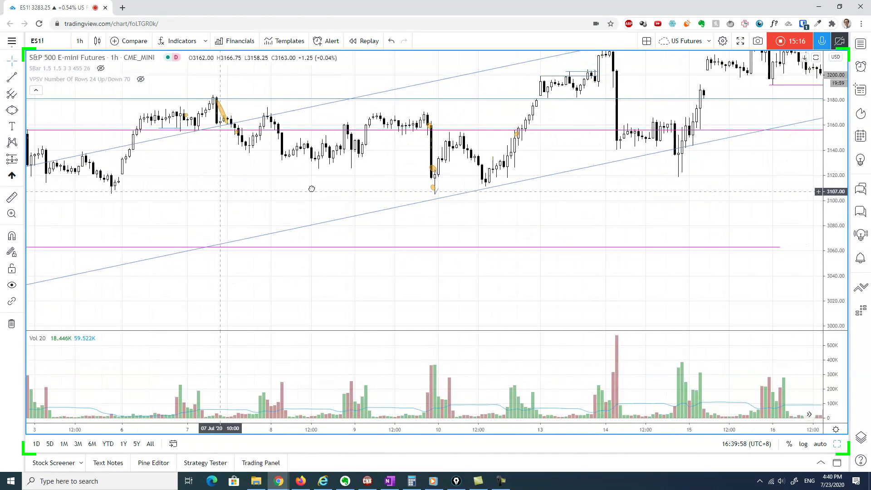
drag(587, 202, 234, 253)
drag(674, 209, 468, 248)
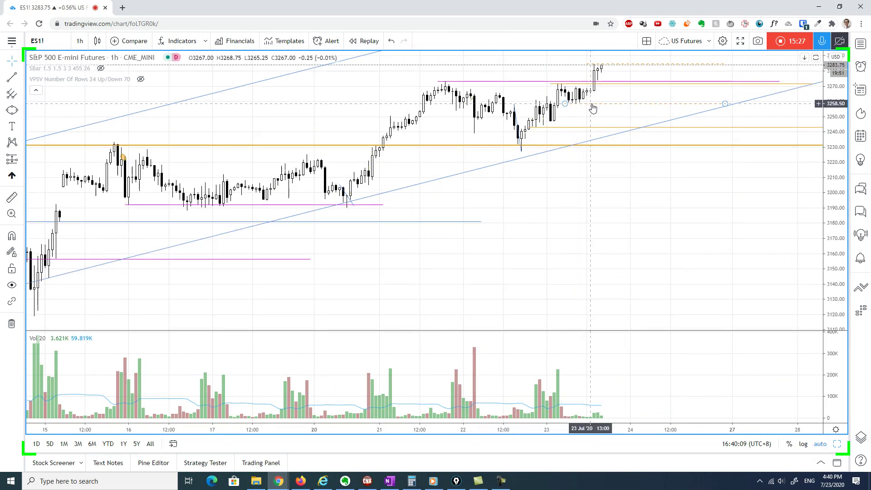
drag(649, 210, 667, 210)
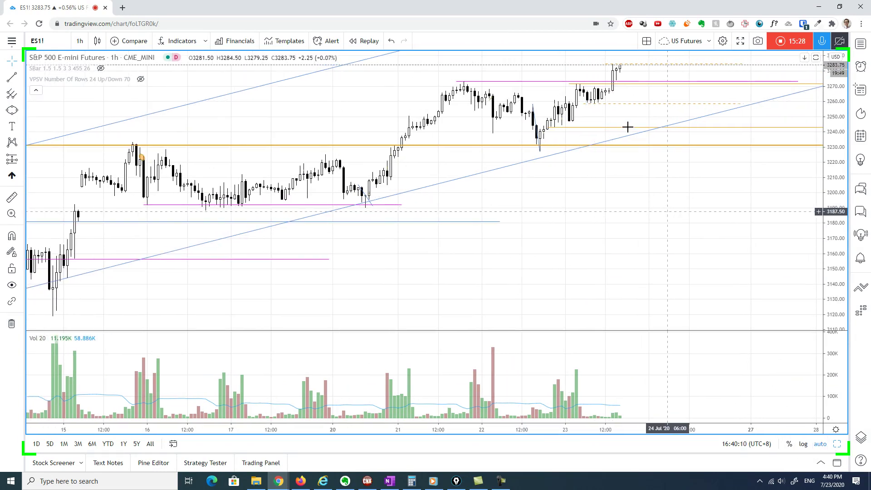
key(ctrl+shift+3)
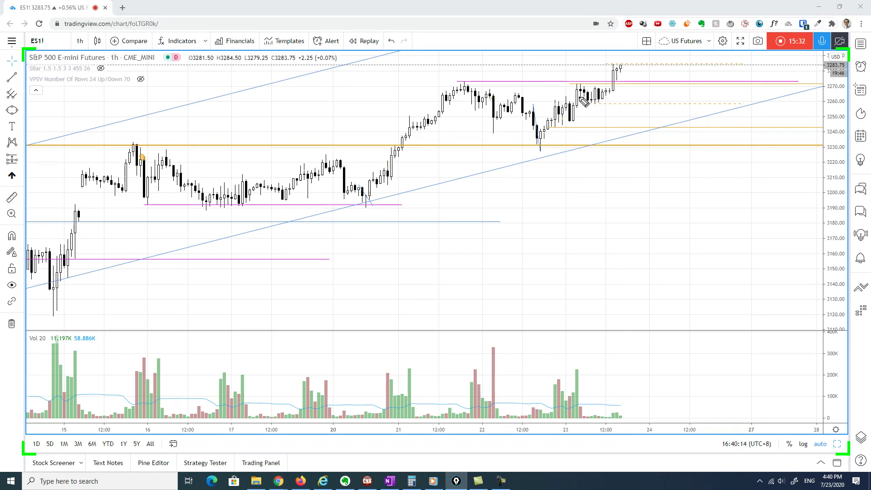
mouse_move(579, 99)
mouse_down()
mouse_move(578, 109)
mouse_move(589, 95)
mouse_move(608, 96)
mouse_up()
drag(456, 79, 705, 80)
drag(614, 95, 615, 127)
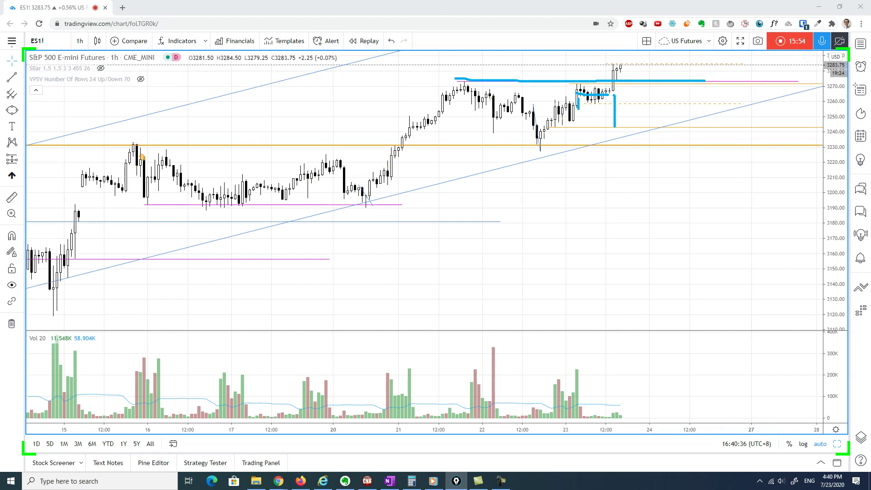
Clear the freehand marks and circle the blue level near 3310 at its end and above the latest candles.
drag(827, 91, 839, 151)
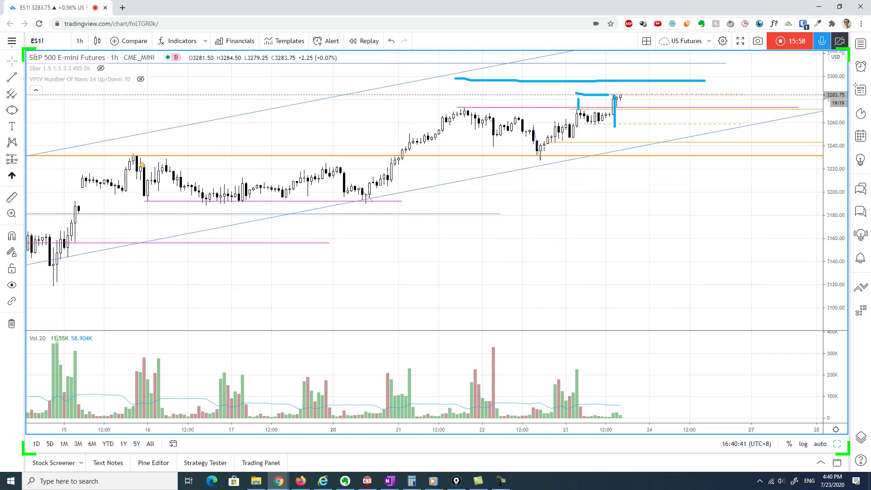
key(ctrl+shift+7)
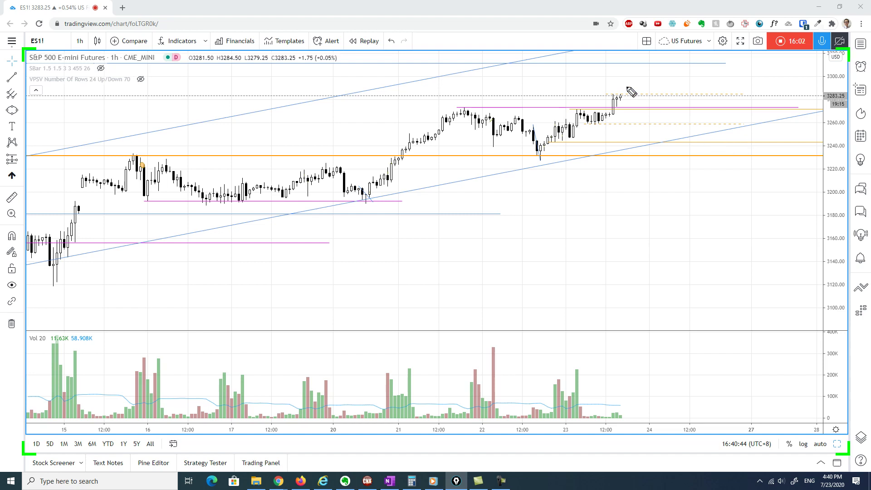
mouse_move(685, 58)
mouse_down()
mouse_move(690, 71)
mouse_move(838, 72)
mouse_up()
mouse_move(686, 57)
mouse_down()
mouse_move(825, 61)
mouse_move(838, 73)
mouse_up()
mouse_move(629, 64)
mouse_down()
mouse_move(622, 64)
mouse_move(654, 64)
mouse_up()
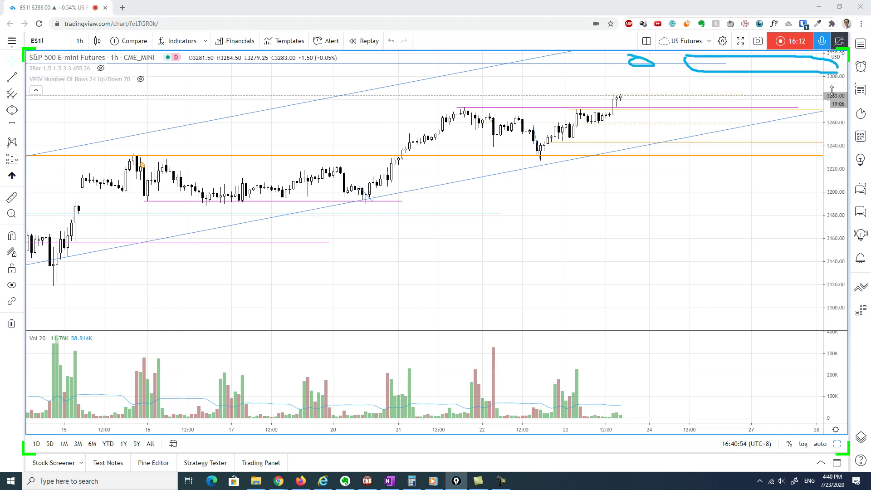
Circle the upper blue channel line near 3330 above the latest candles and clear the freehand marks.
drag(841, 98, 842, 163)
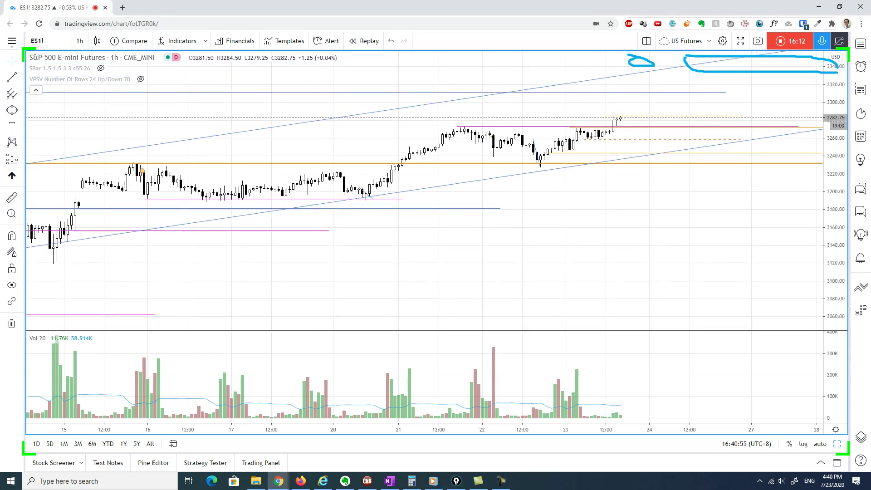
key(ctrl+shift+3)
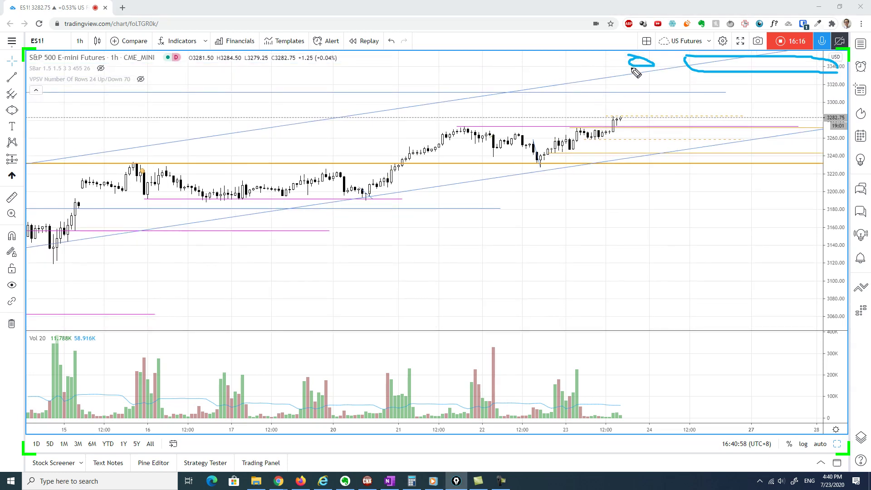
mouse_move(634, 71)
mouse_down()
mouse_move(615, 81)
mouse_move(664, 78)
mouse_move(628, 68)
mouse_move(660, 66)
mouse_up()
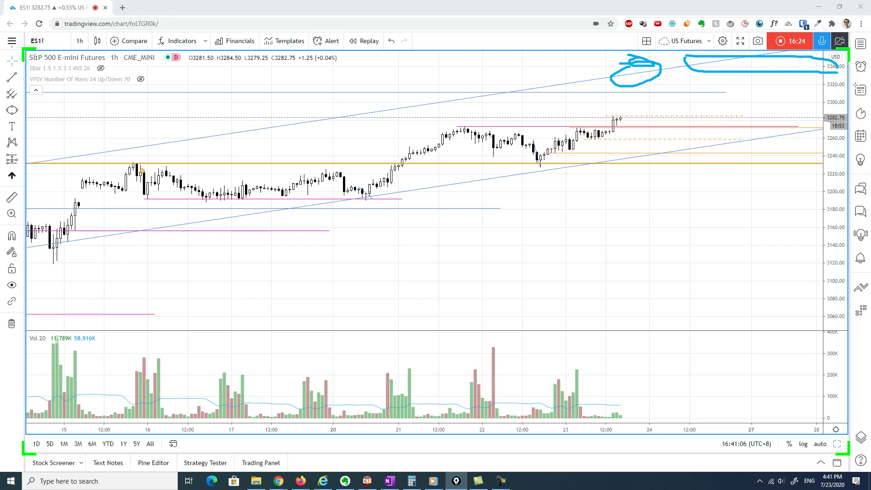
key(Escape)
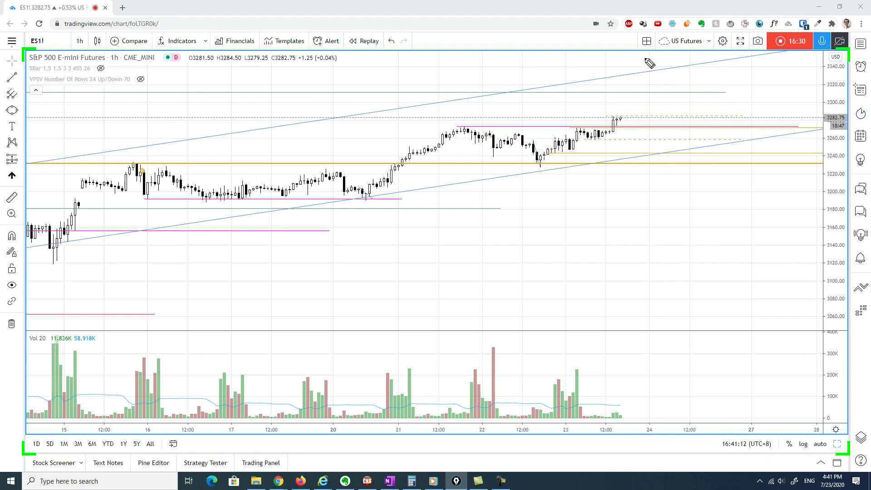
Circle the upper blue channel line near 3330 above the latest candles, and restore automatic scaling of the price axis.
mouse_move(650, 59)
mouse_down()
mouse_move(623, 94)
mouse_move(661, 61)
mouse_move(634, 59)
mouse_up()
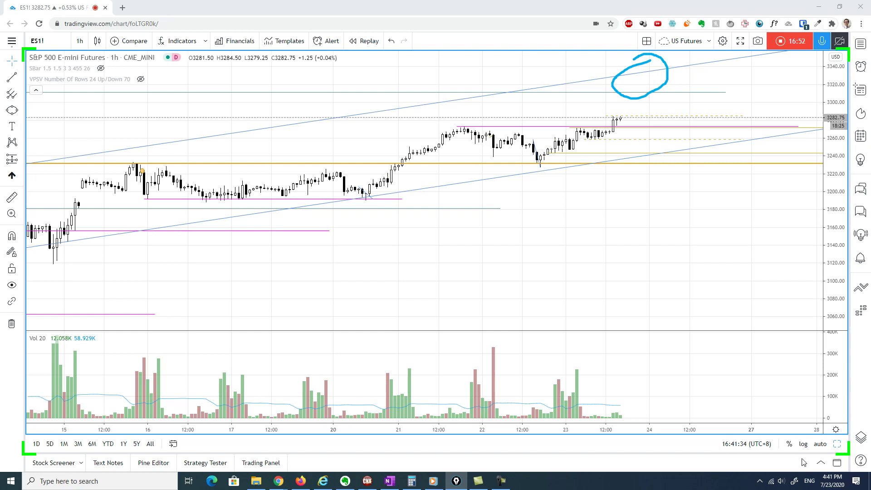
click(820, 444)
key(ctrl+shift+7)
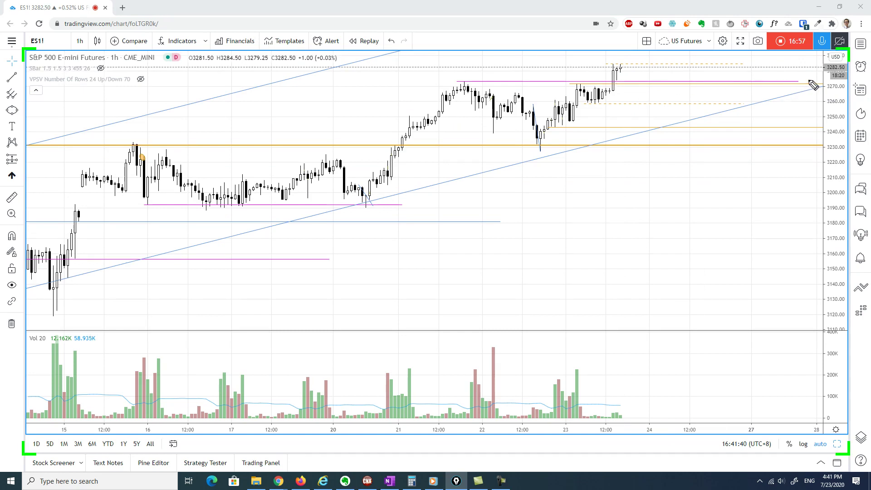
Circle and trace the magenta level just above 3270, and circle the orange level near 3230 at the price axis.
mouse_move(812, 78)
mouse_down()
mouse_move(846, 84)
mouse_move(812, 89)
mouse_up()
drag(456, 80, 666, 82)
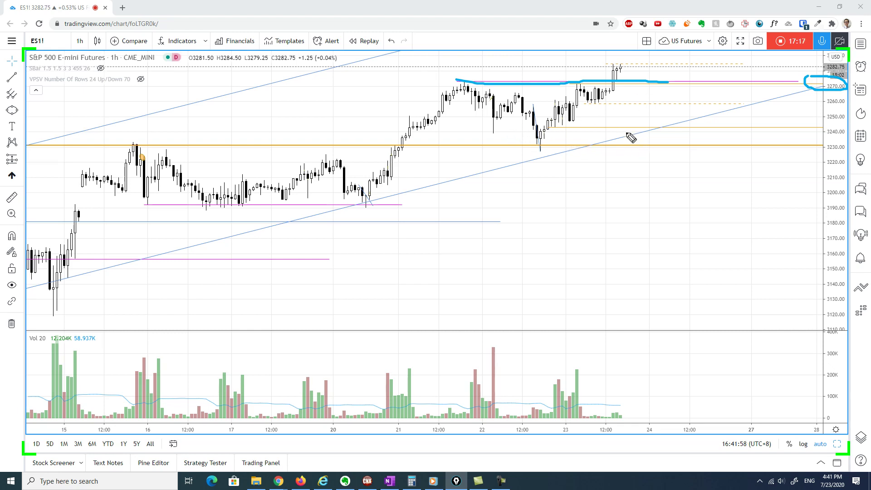
mouse_move(816, 133)
mouse_down()
mouse_move(846, 154)
mouse_move(821, 133)
mouse_up()
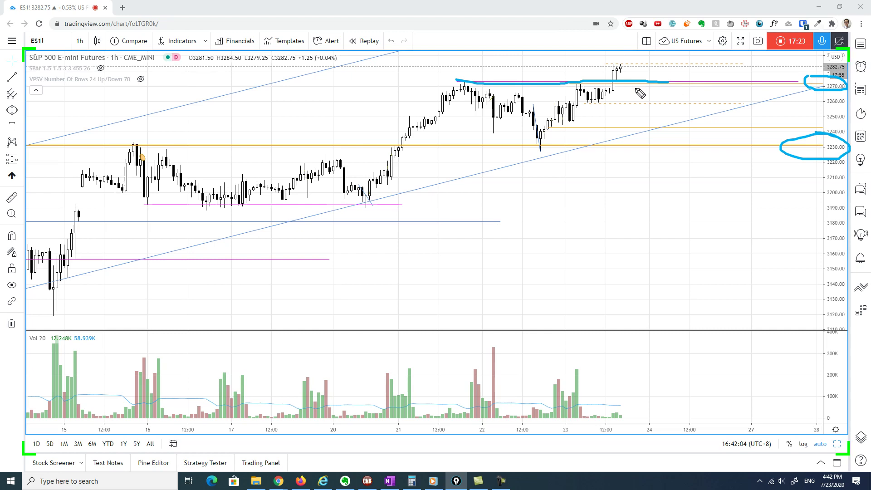
Draw an upward arrow beneath the 23 July breakout candle and clear the freehand marks.
mouse_move(614, 94)
mouse_down()
mouse_move(621, 126)
mouse_move(613, 93)
mouse_up()
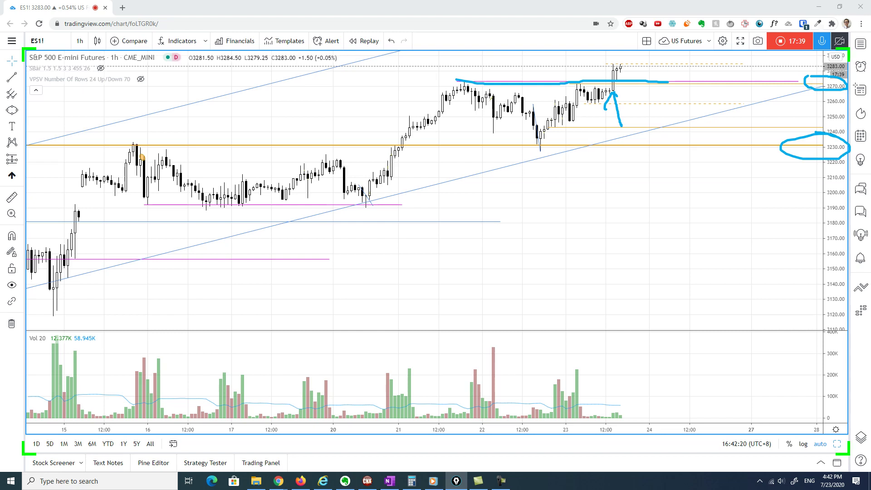
key(ctrl+shift+7)
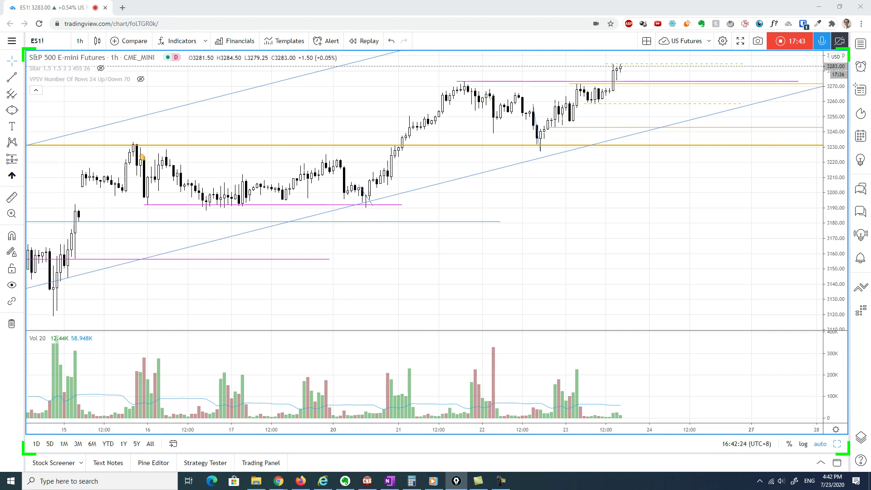
Sketch a pullback from the latest candle to the magenta level and a rebound, with an upward arrow beneath the turning point.
click(625, 72)
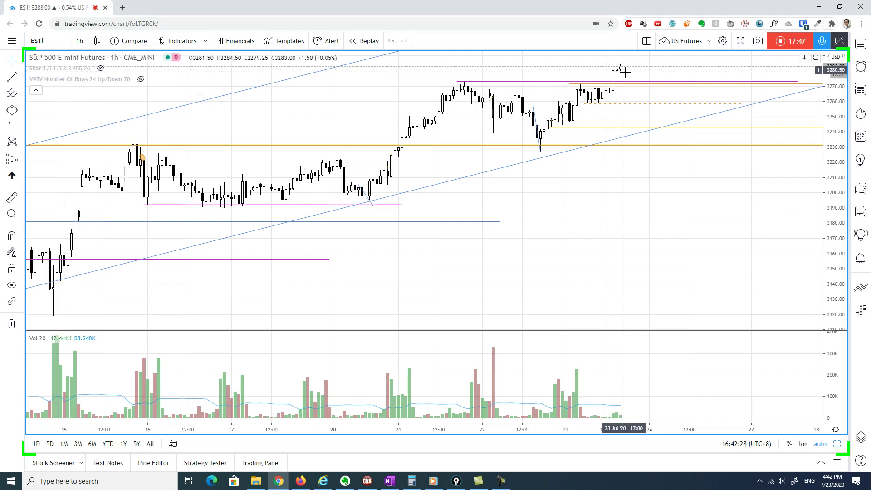
key(ctrl+shift+3)
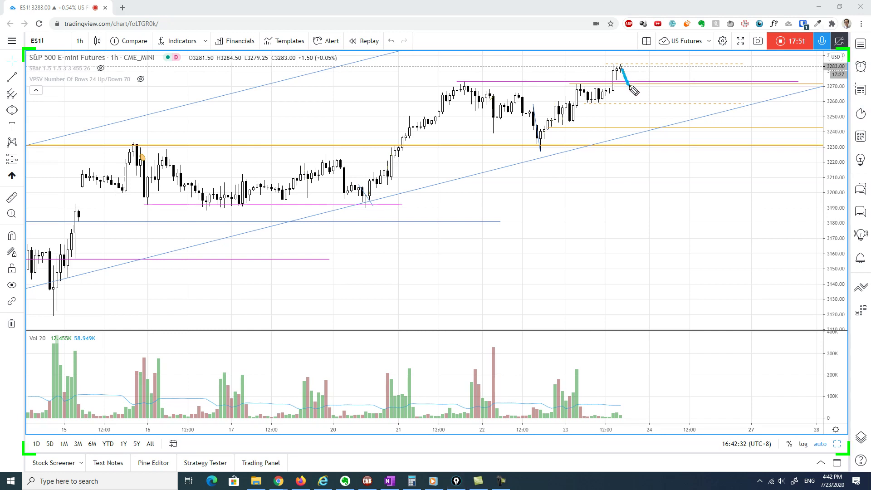
drag(629, 86, 660, 51)
mouse_move(634, 89)
mouse_down()
mouse_move(645, 120)
mouse_move(638, 82)
mouse_move(645, 93)
mouse_up()
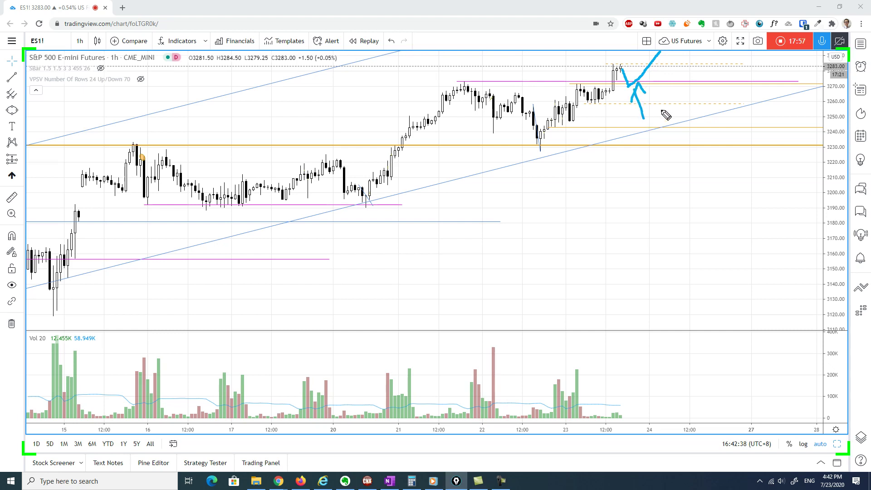